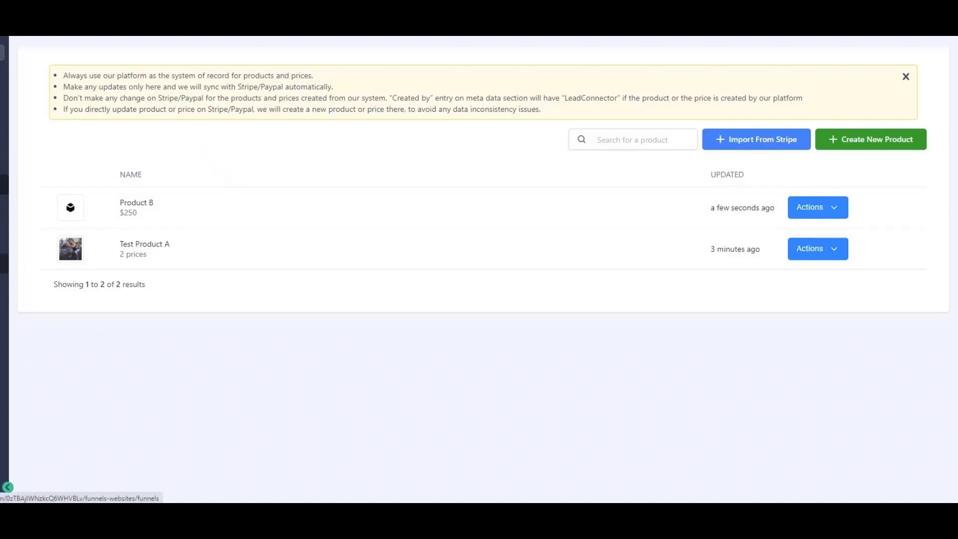
# - Open the Payment Funnel from Funnels and show its Order Page step's Products tab
pyautogui.click(5, 264)
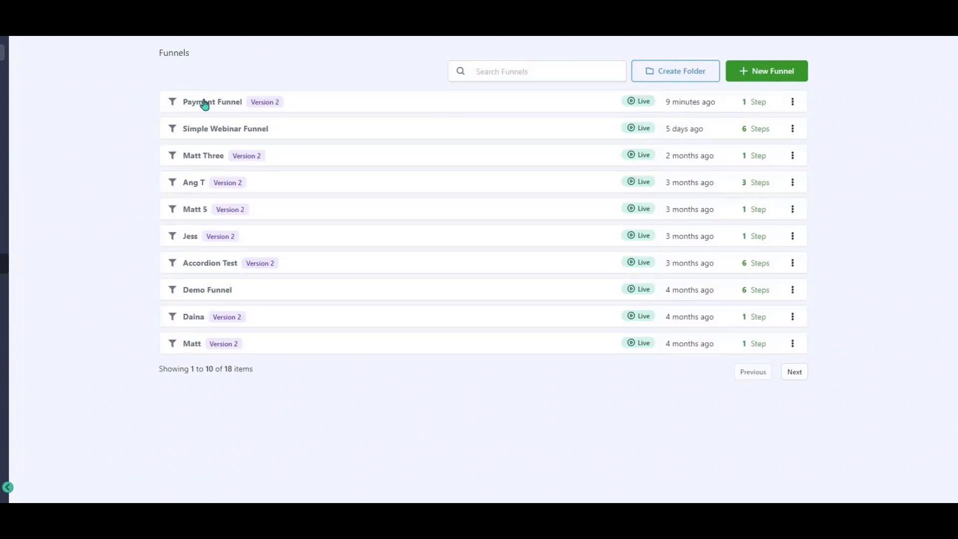
pyautogui.click(226, 104)
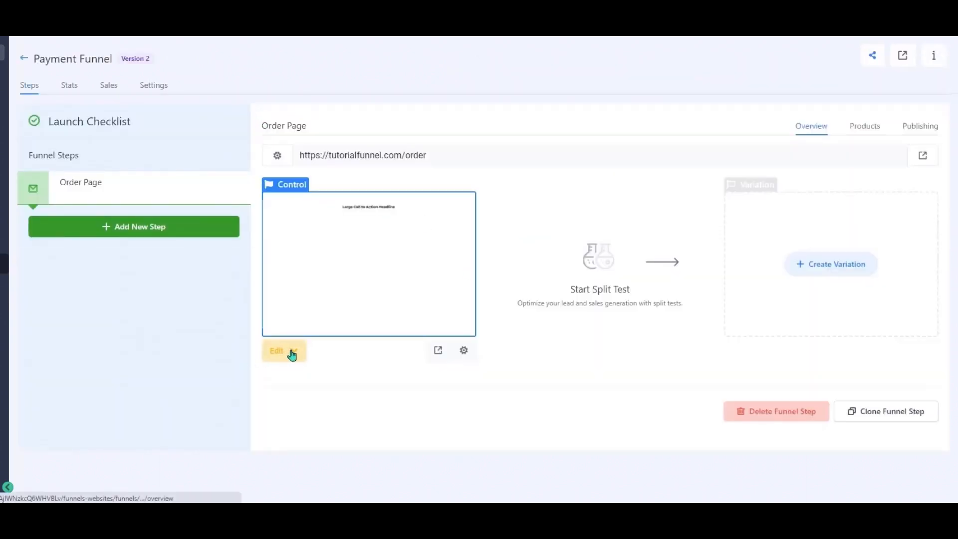
pyautogui.click(292, 354)
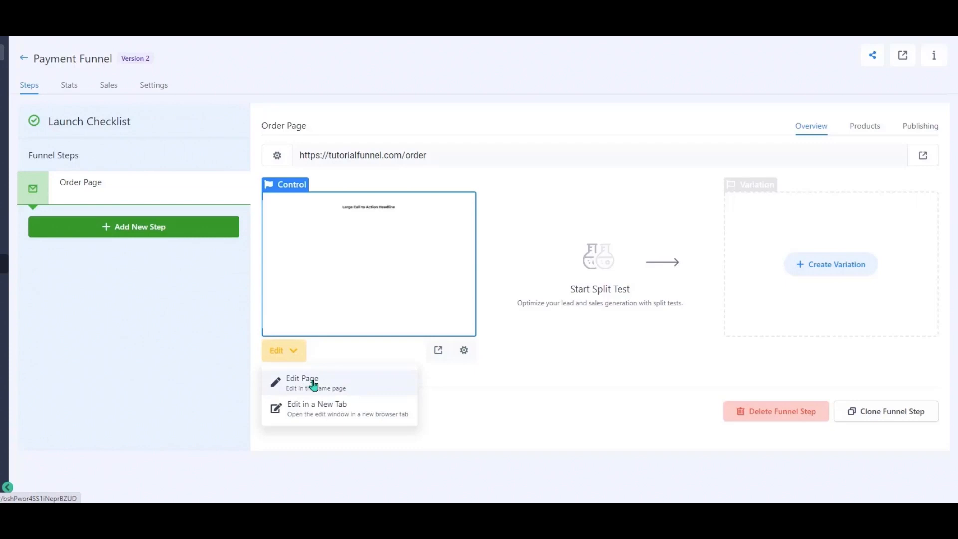
pyautogui.click(873, 129)
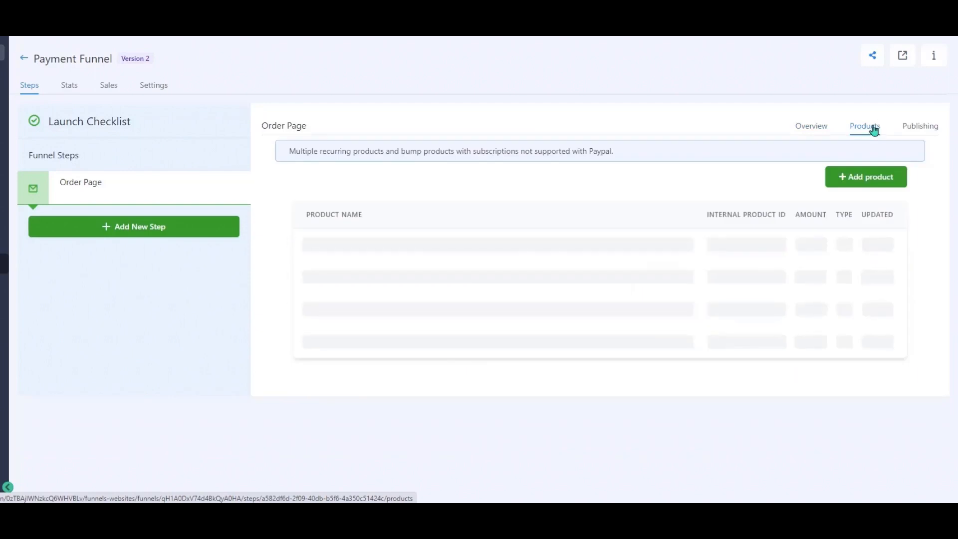
# - Start a new Order Page product using Test Product A and its Test Product A price
pyautogui.click(870, 177)
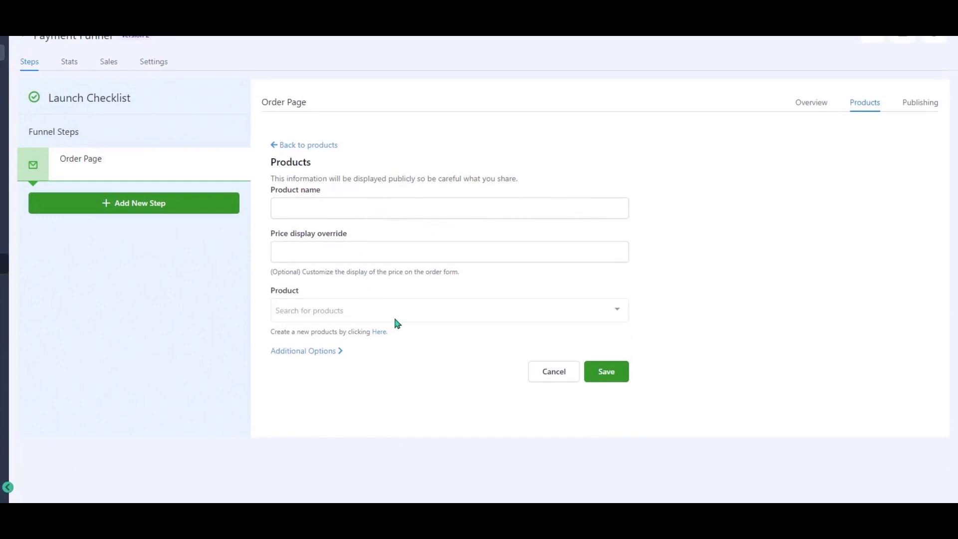
pyautogui.click(355, 318)
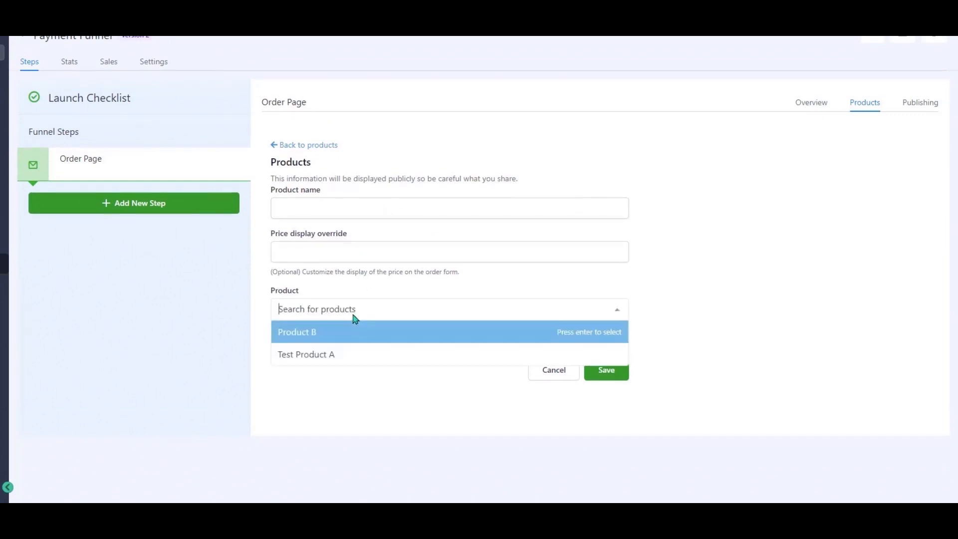
pyautogui.click(346, 356)
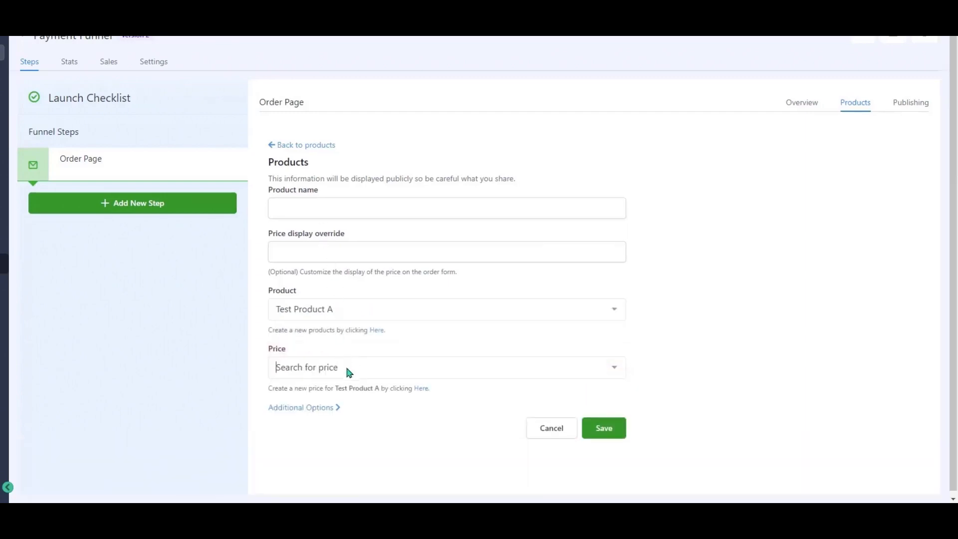
pyautogui.click(348, 368)
pyautogui.click(338, 331)
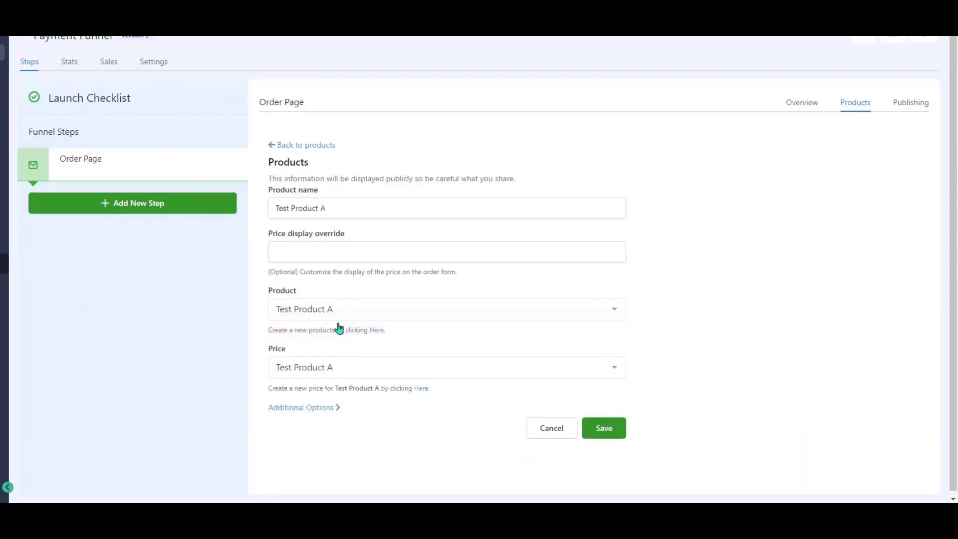
# - Set the price display override to 'Example price description' and save the product
pyautogui.click(332, 251)
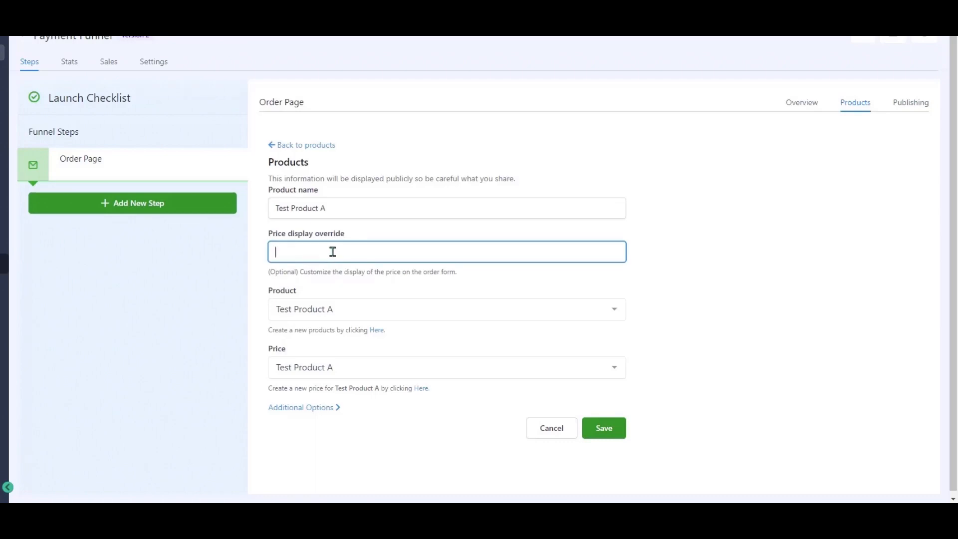
pyautogui.write('Example')
pyautogui.press('BackSpace')
pyautogui.write('description')
pyautogui.click(326, 409)
pyautogui.scroll(-2, 374, 404)
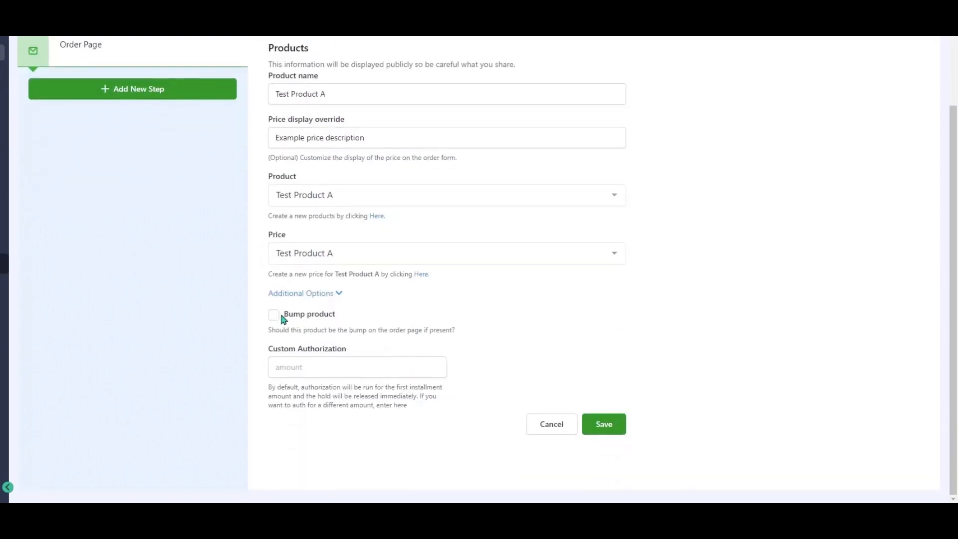
pyautogui.click(312, 295)
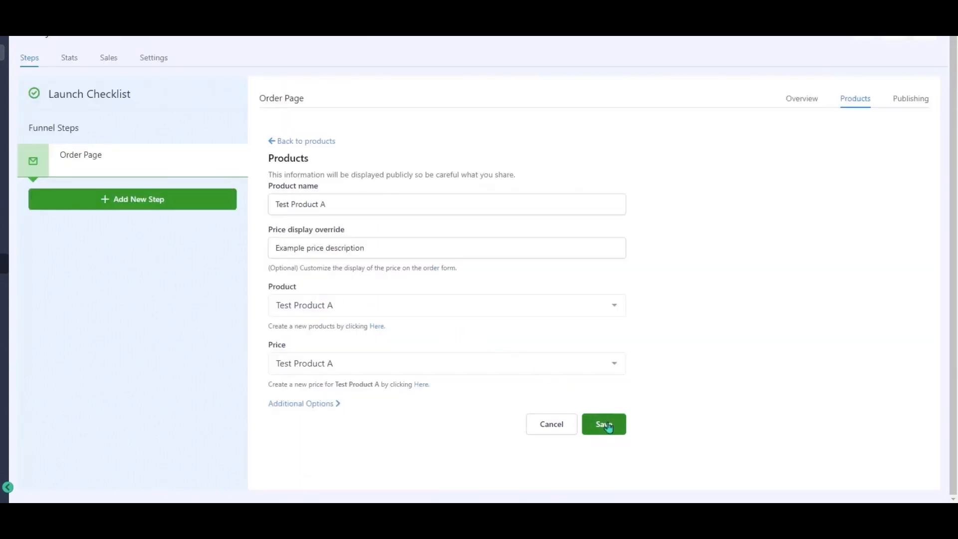
pyautogui.click(607, 426)
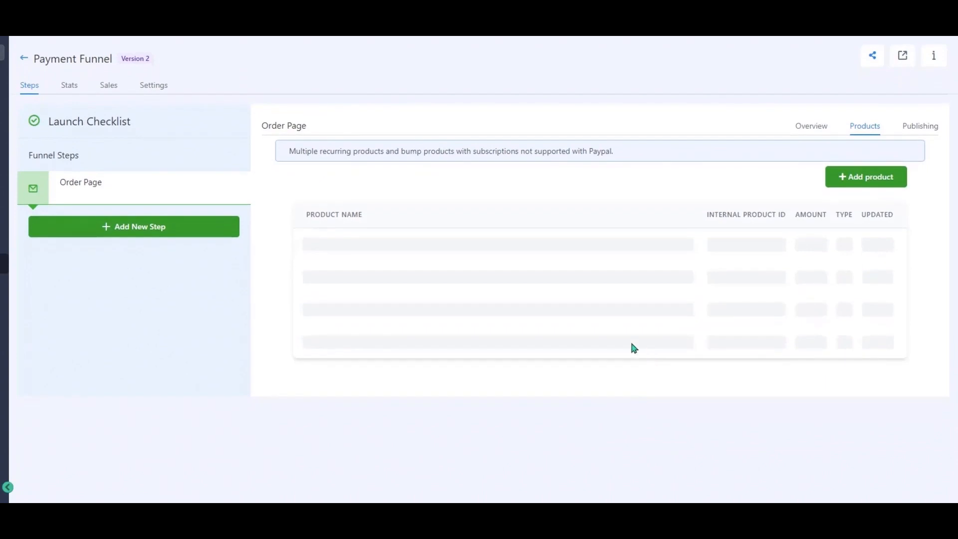
# - Start another Order Page product using Product B and its Product B price
pyautogui.click(867, 181)
pyautogui.click(381, 209)
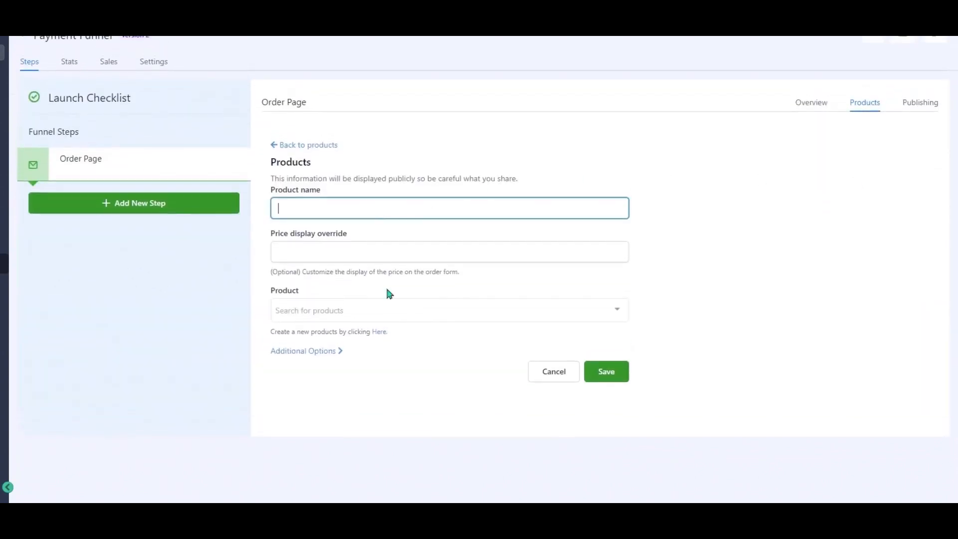
pyautogui.click(399, 311)
pyautogui.click(342, 281)
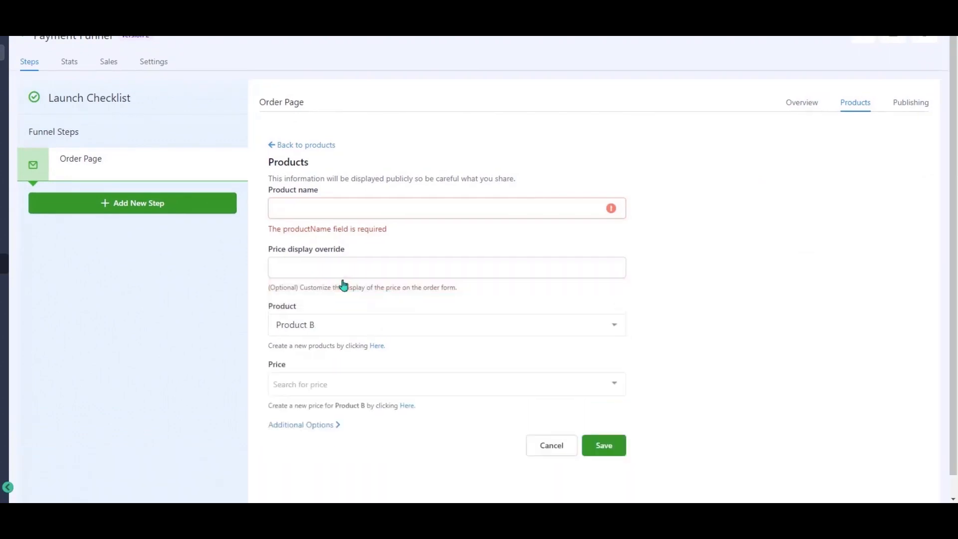
pyautogui.click(339, 389)
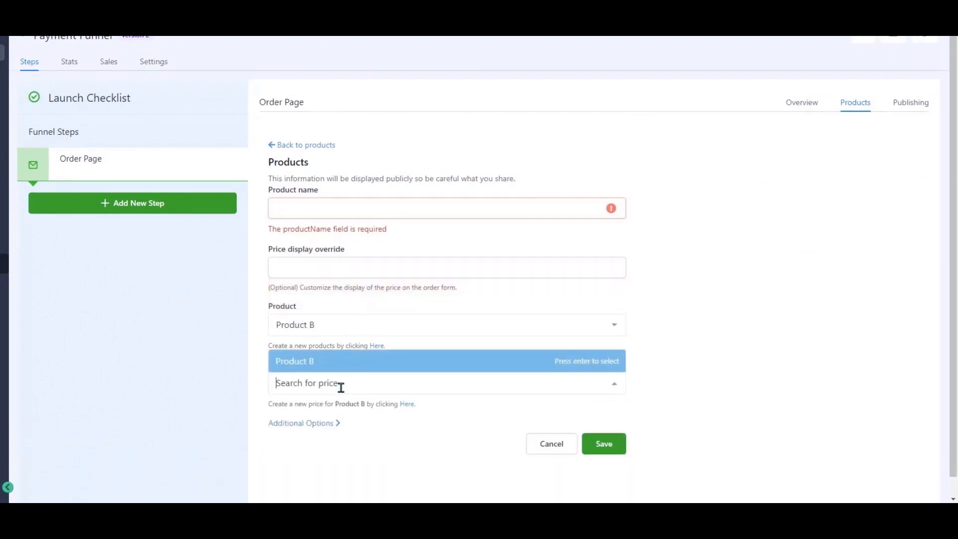
pyautogui.click(318, 364)
# - Save Product B to the Order Page and return to the step's Overview
pyautogui.click(321, 209)
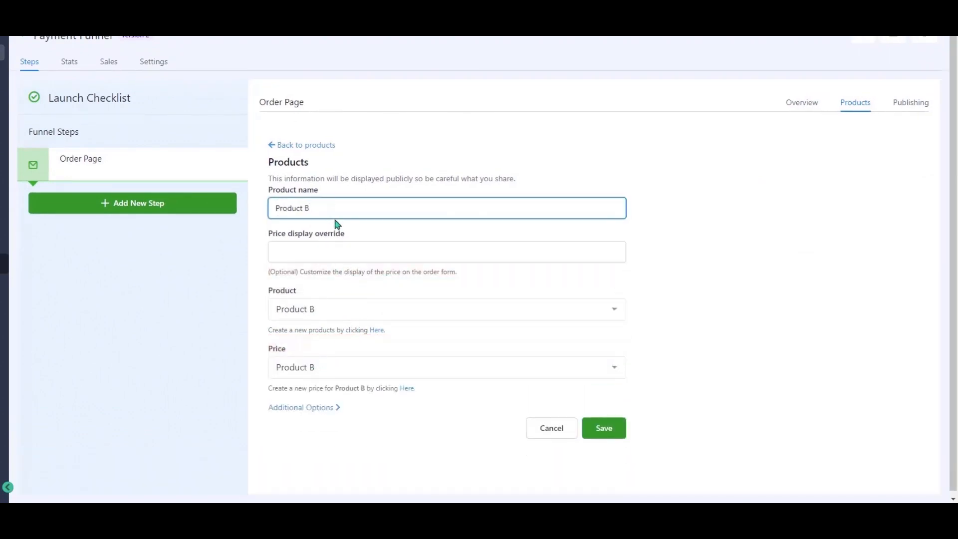
pyautogui.tripleClick(324, 209)
pyautogui.click(604, 430)
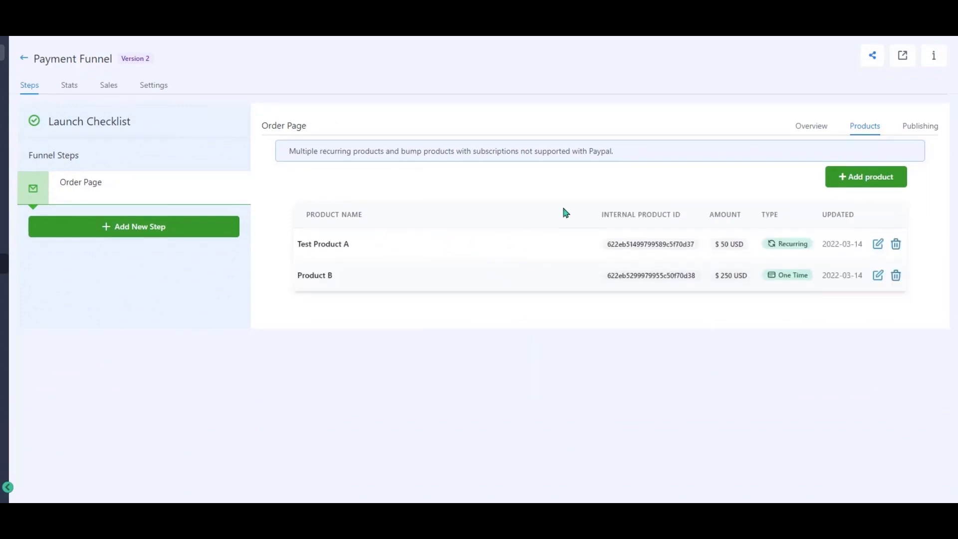
pyautogui.click(810, 128)
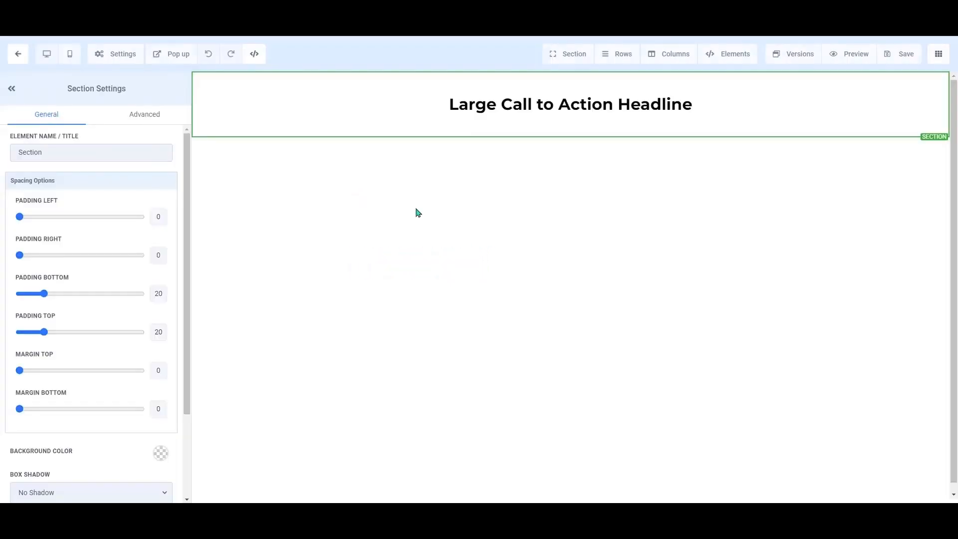
# - Insert a 2 STEP ORDER element from Order Elements below the 'Large Call to Action Headline'
pyautogui.click(570, 115)
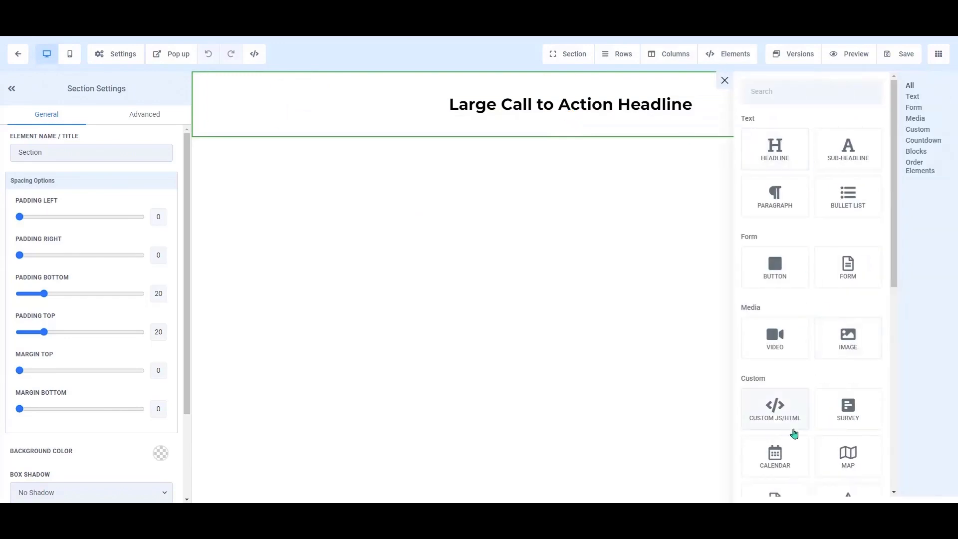
pyautogui.scroll(-8, 796, 430)
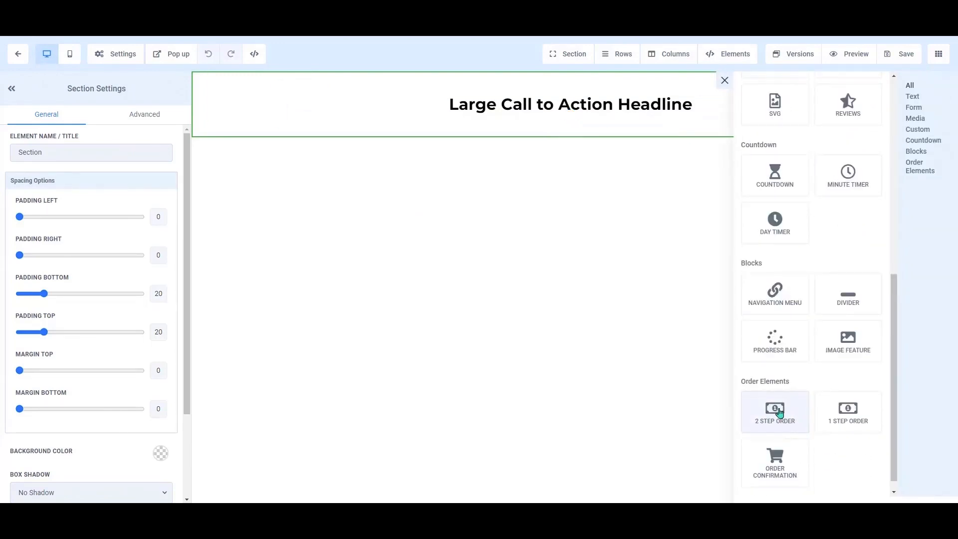
pyautogui.click(777, 413)
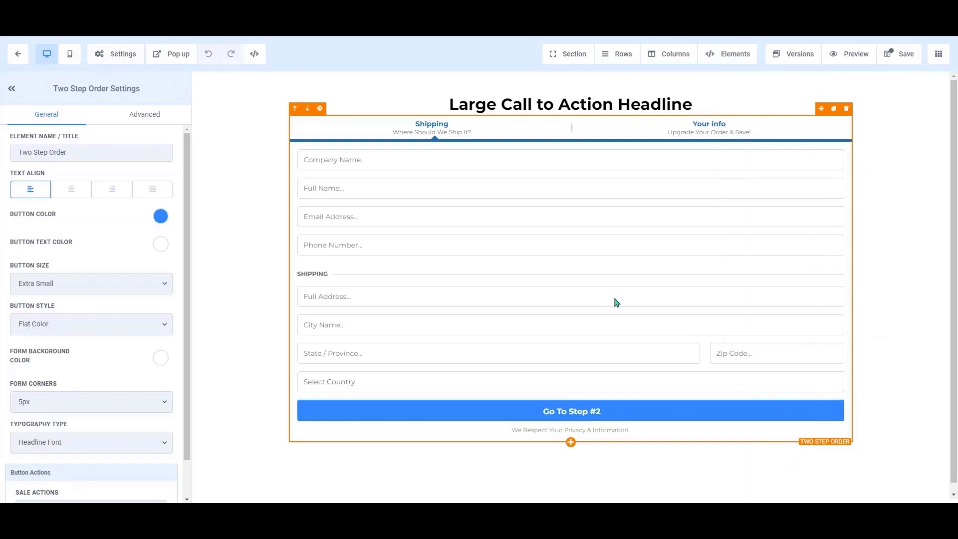
# - In the form's advanced settings, set Company Name to Hide and Shipping to Hide Shipping
pyautogui.click(142, 116)
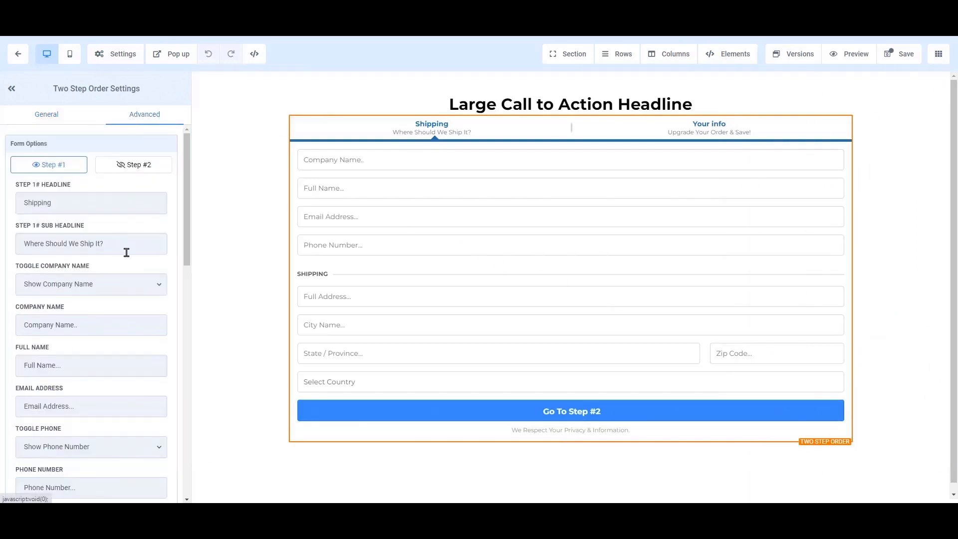
pyautogui.click(139, 286)
pyautogui.click(104, 307)
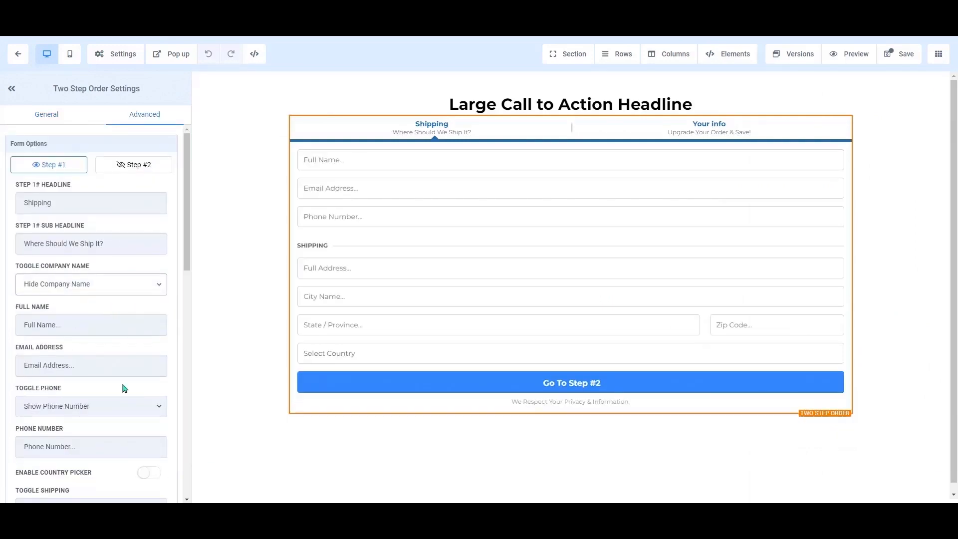
pyautogui.scroll(-3, 130, 389)
pyautogui.click(139, 363)
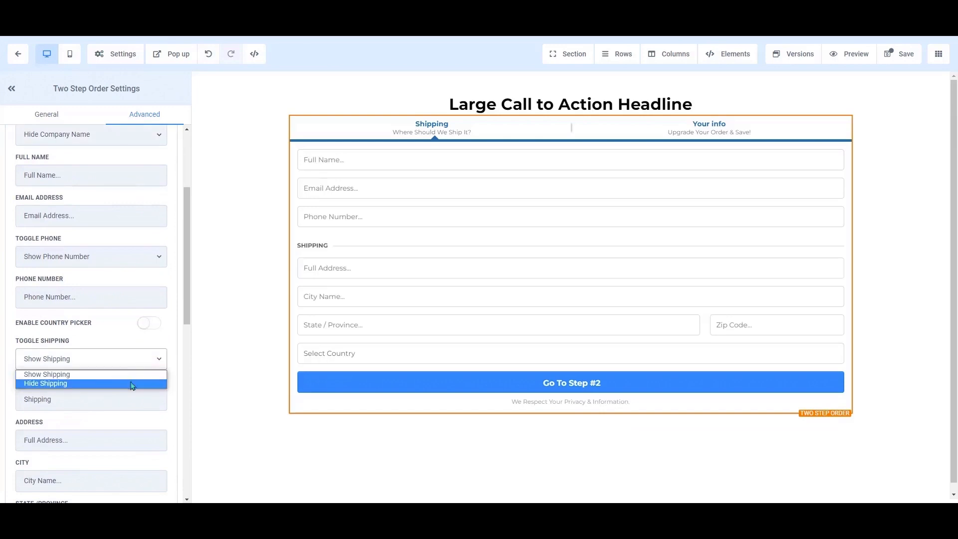
pyautogui.click(131, 382)
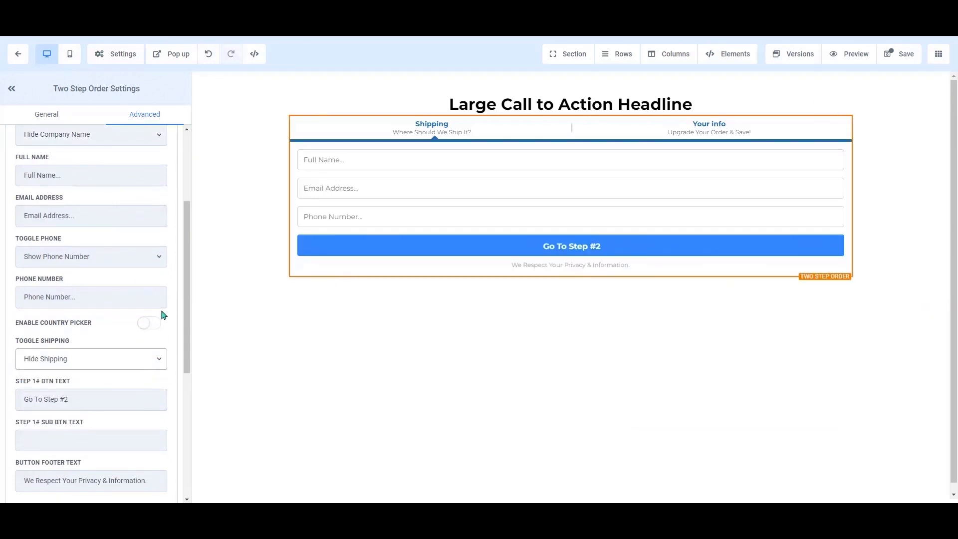
pyautogui.scroll(3, 163, 314)
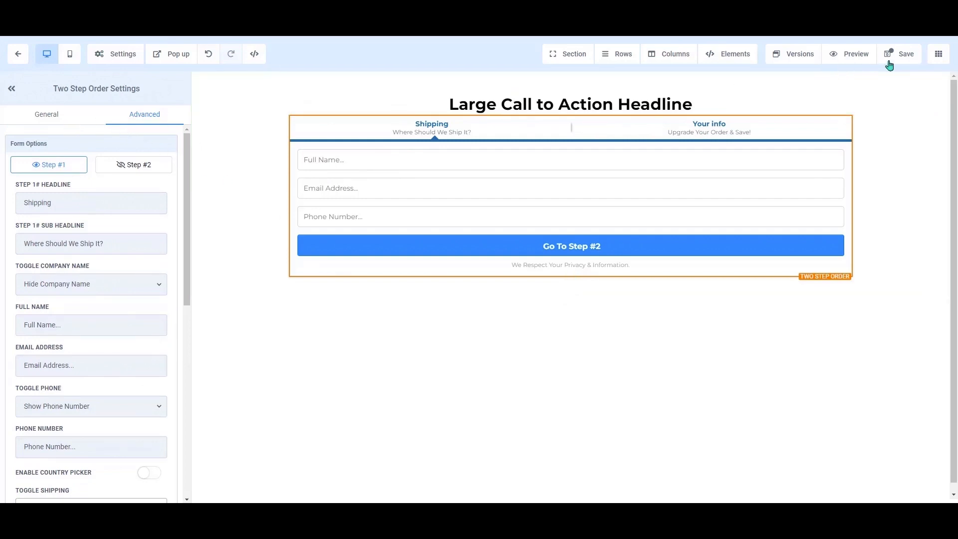
# - Switch on Enable Order Bump and open a new, empty bump product form
pyautogui.scroll(-10, 136, 299)
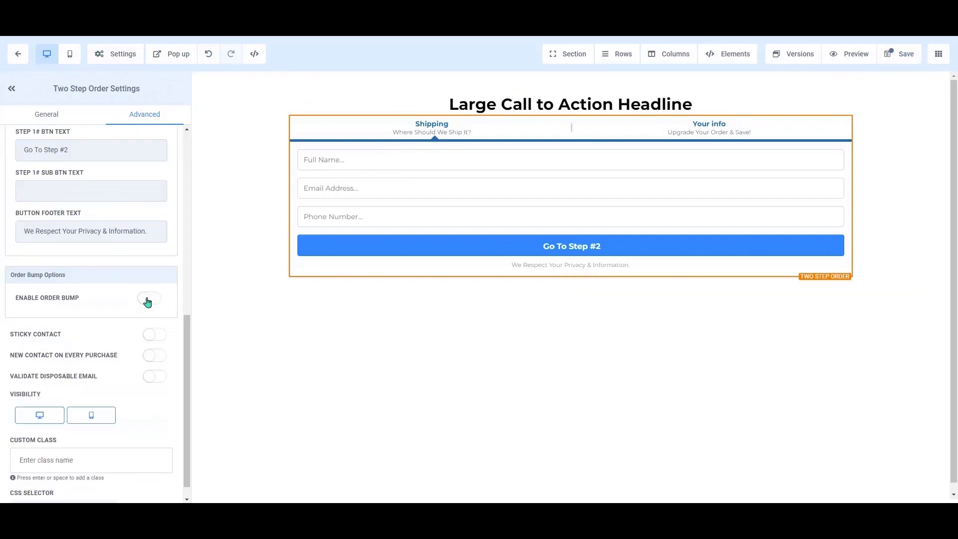
pyautogui.click(147, 299)
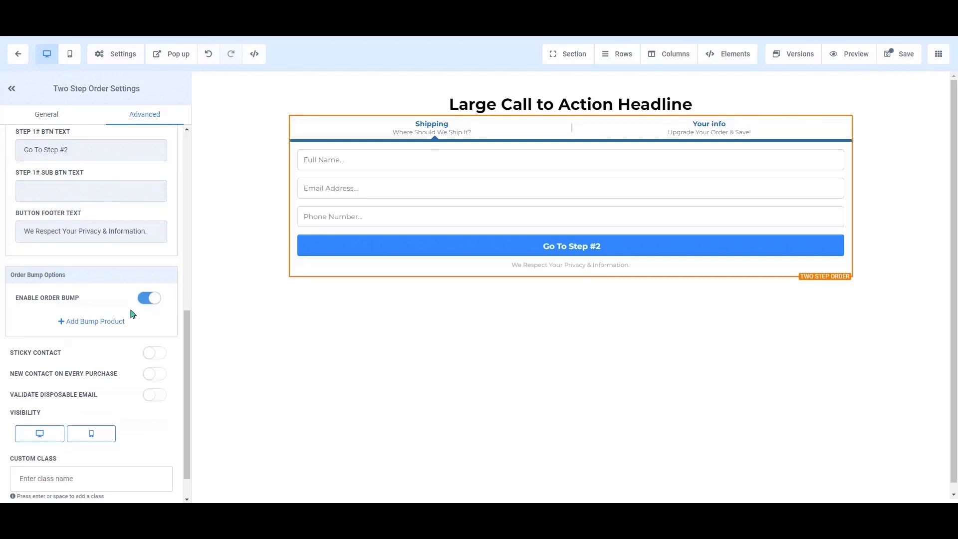
pyautogui.scroll(-1, 104, 323)
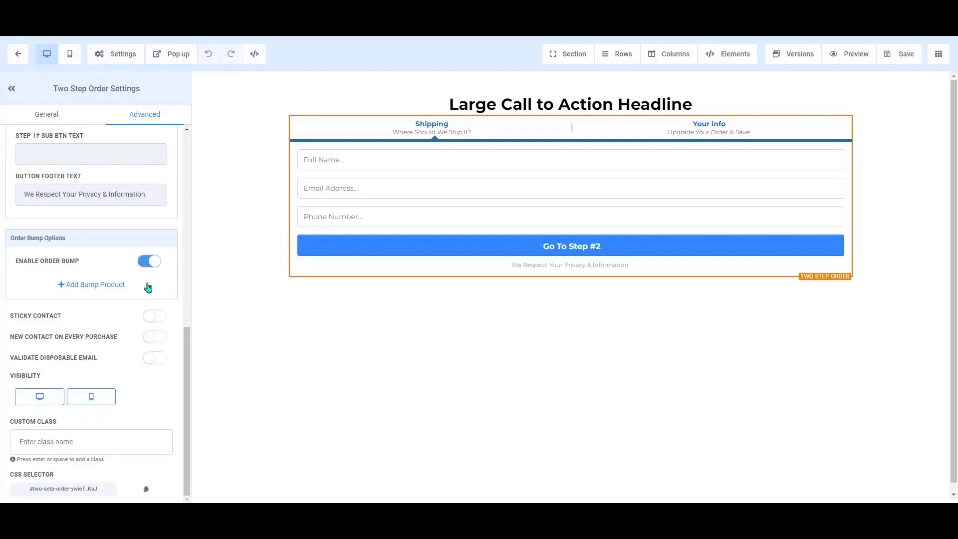
pyautogui.click(108, 284)
pyautogui.click(151, 311)
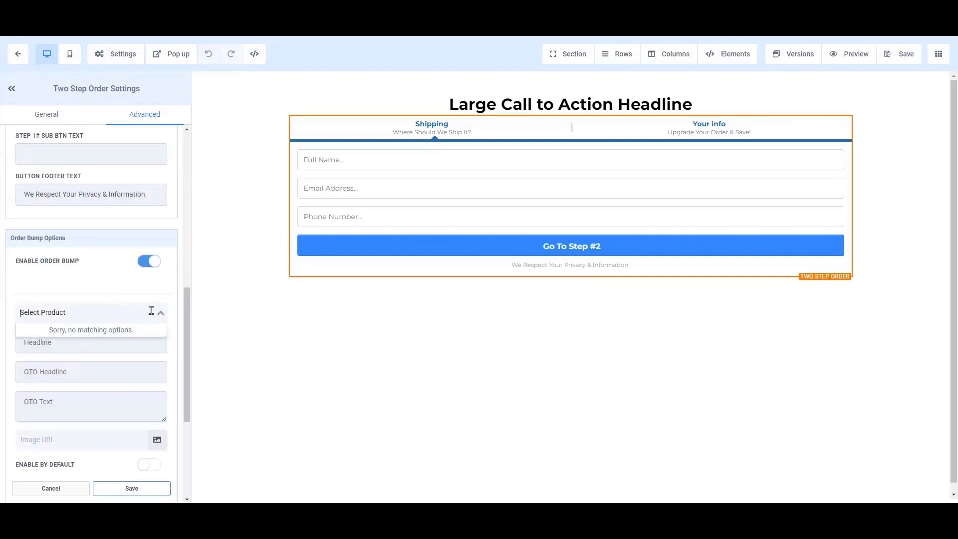
pyautogui.click(152, 306)
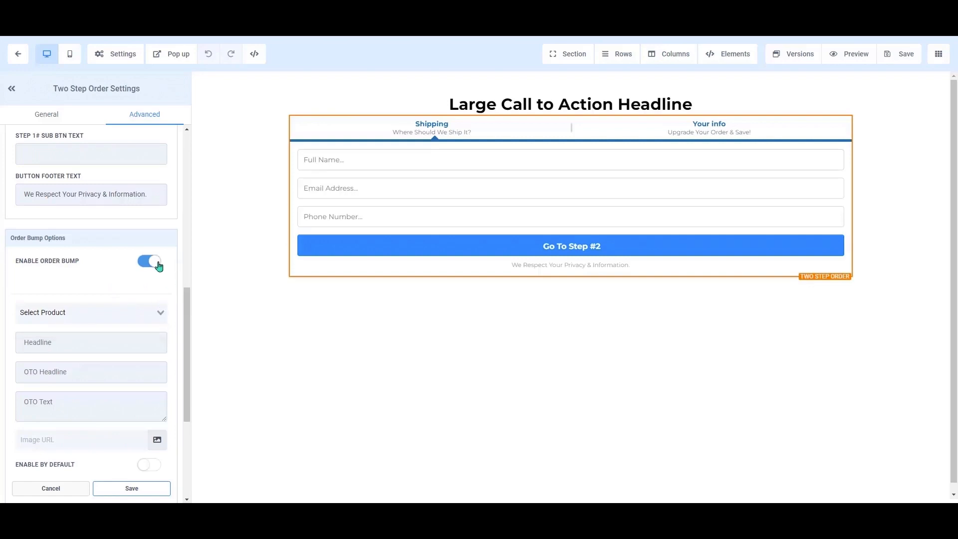
# - Tick Bump product in Product B's Additional Options on the Order Page and save
pyautogui.click(18, 57)
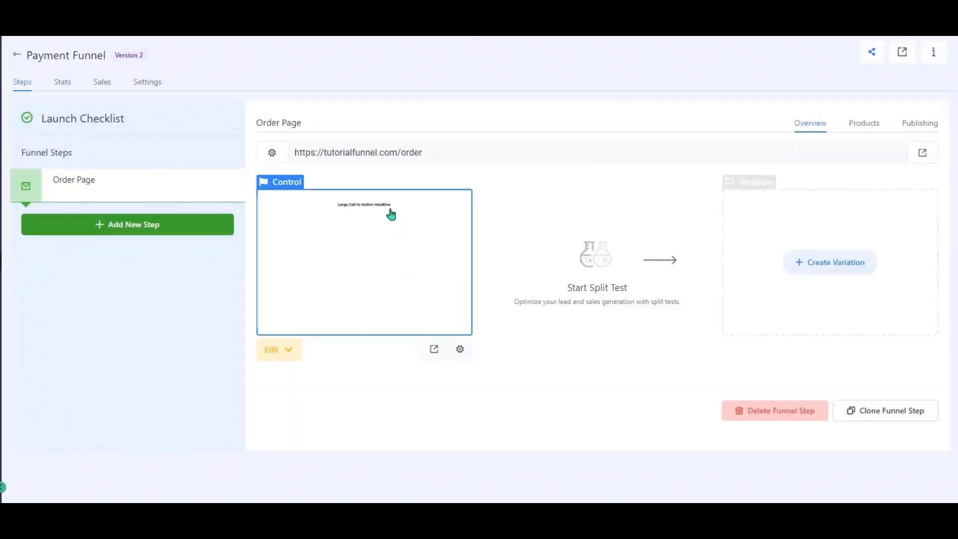
pyautogui.click(864, 134)
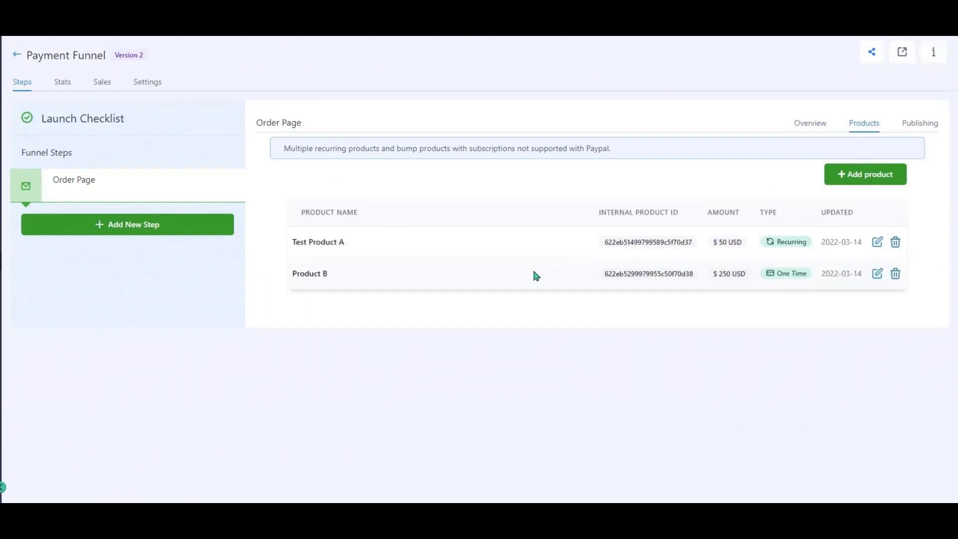
pyautogui.click(878, 274)
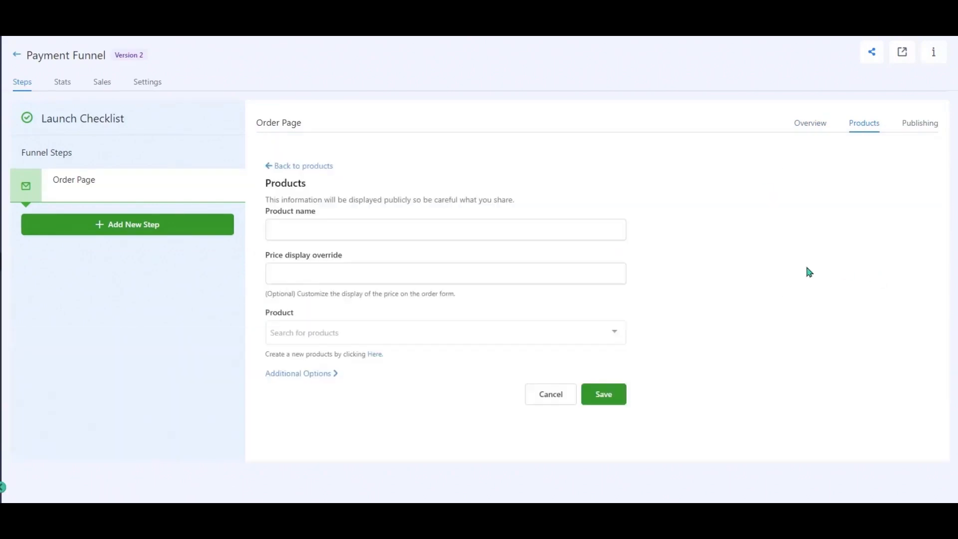
pyautogui.scroll(-1, 335, 421)
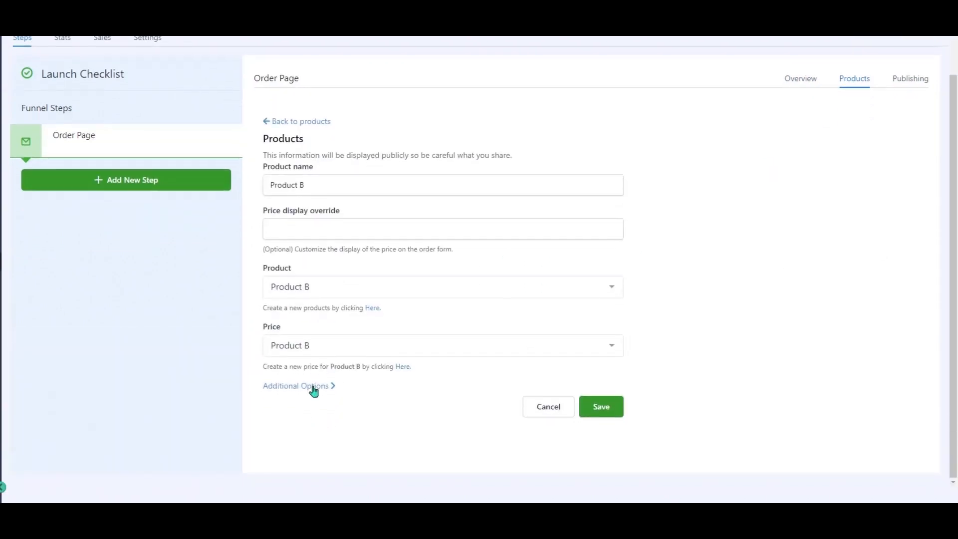
pyautogui.click(334, 391)
pyautogui.scroll(-1, 335, 396)
pyautogui.click(267, 372)
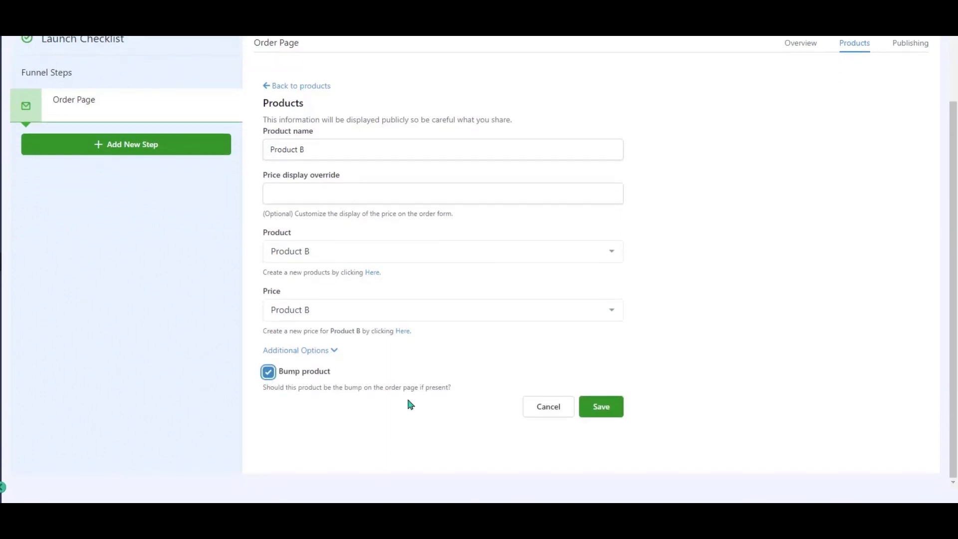
pyautogui.click(601, 408)
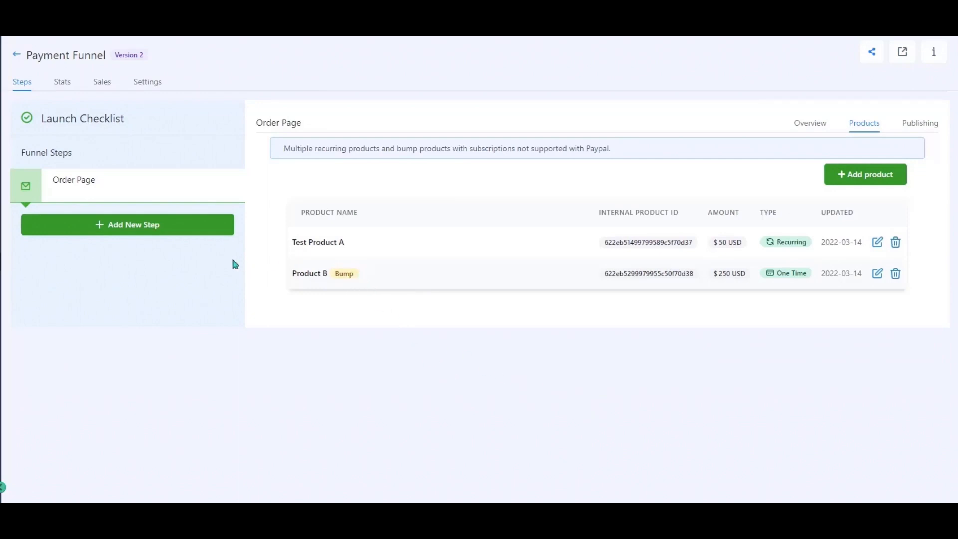
# - Reopen the Order Page in the page builder via Overview > Edit Page
pyautogui.click(803, 125)
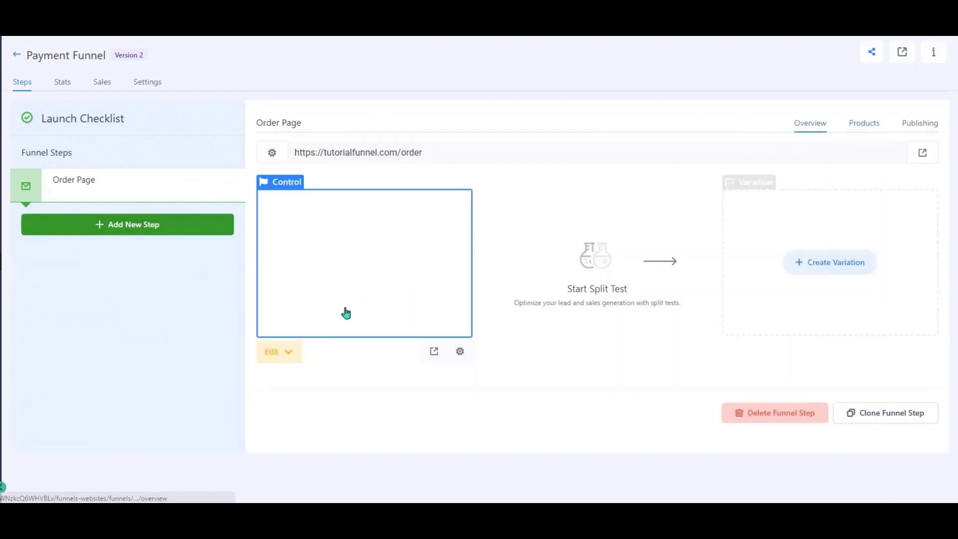
pyautogui.click(272, 349)
pyautogui.click(286, 382)
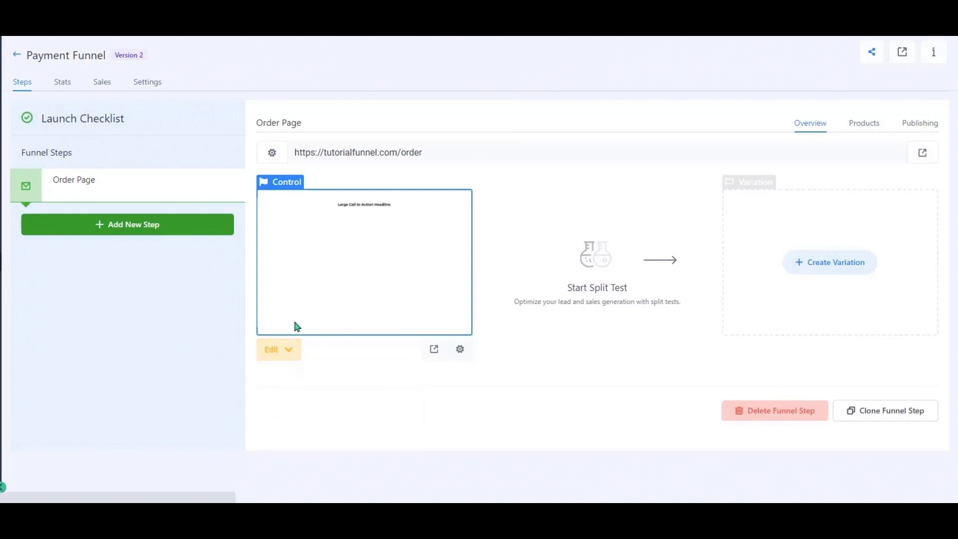
pyautogui.scroll(-1, 127, 382)
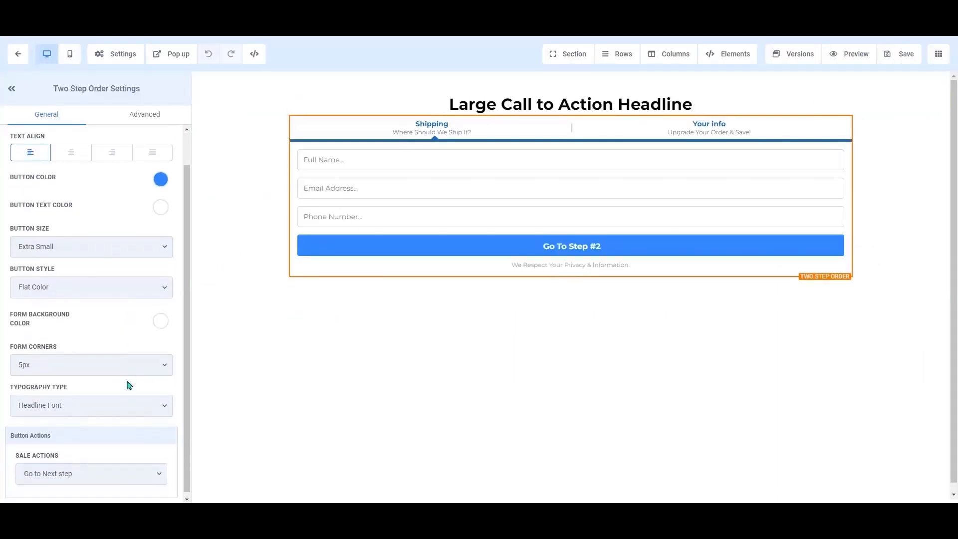
# - Add a bump product to the Two Step Order form and choose Product B
pyautogui.click(139, 113)
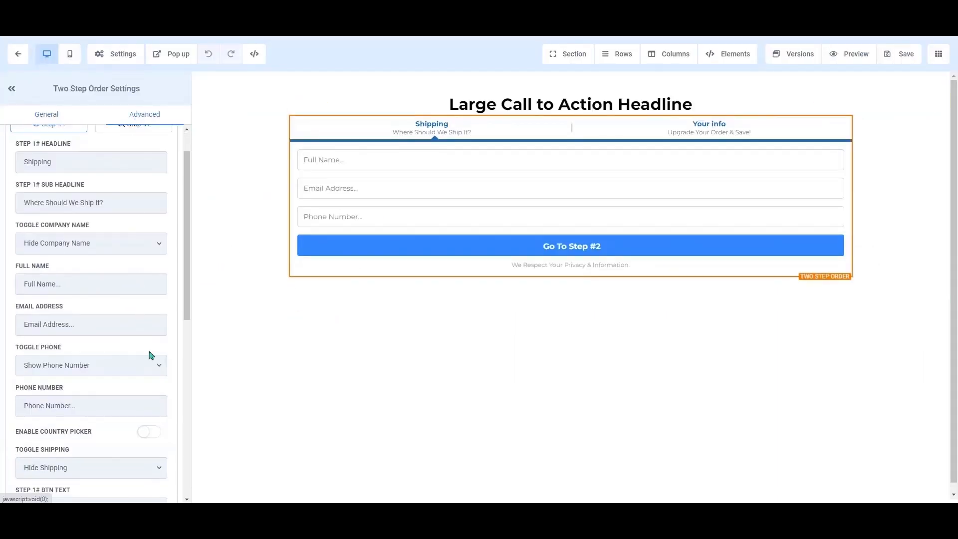
pyautogui.scroll(-5, 161, 385)
pyautogui.scroll(-2, 160, 384)
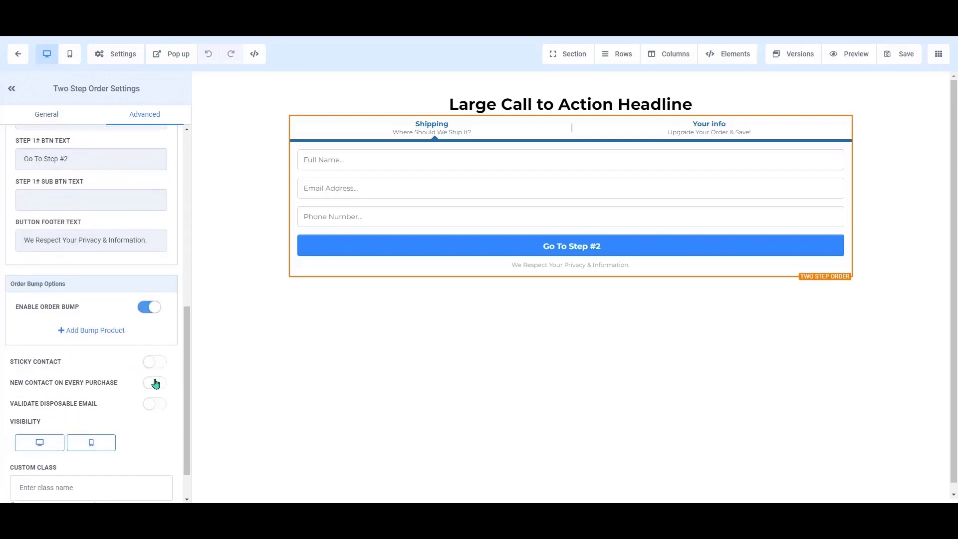
pyautogui.click(111, 332)
pyautogui.click(123, 359)
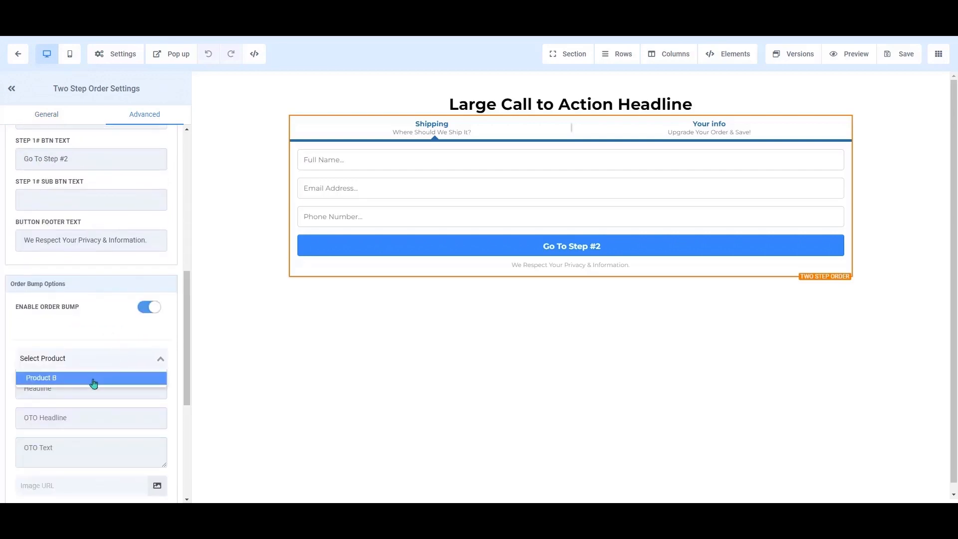
pyautogui.click(99, 380)
pyautogui.scroll(-1, 117, 393)
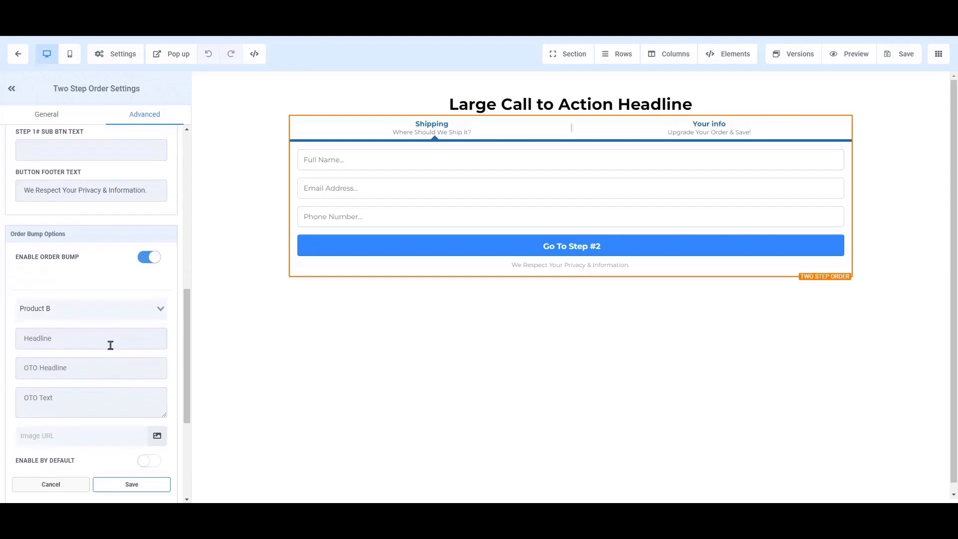
# - Enter OTO headline 'Bump Headline' and the description text, pick an image, and save the bump
pyautogui.click(109, 338)
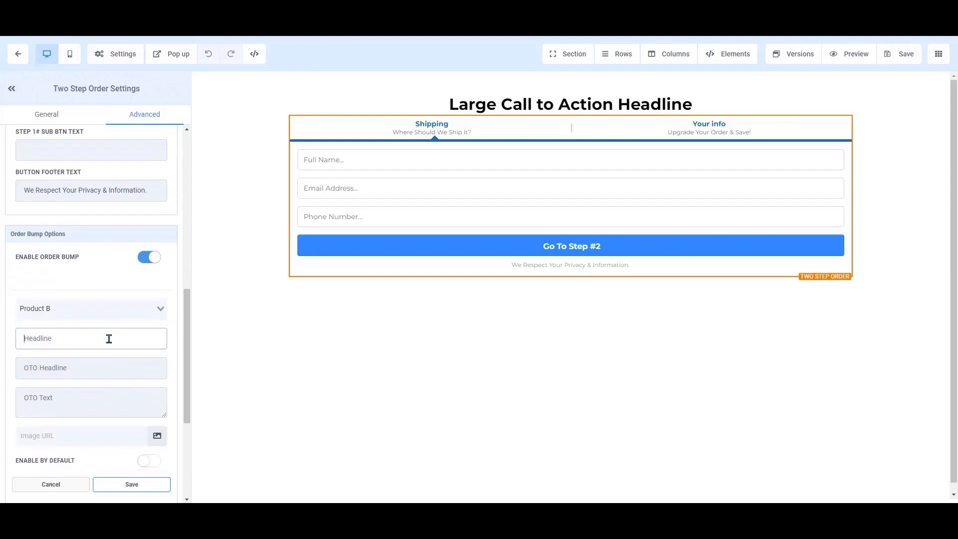
pyautogui.write('Bump Headline')
pyautogui.press('Tab')
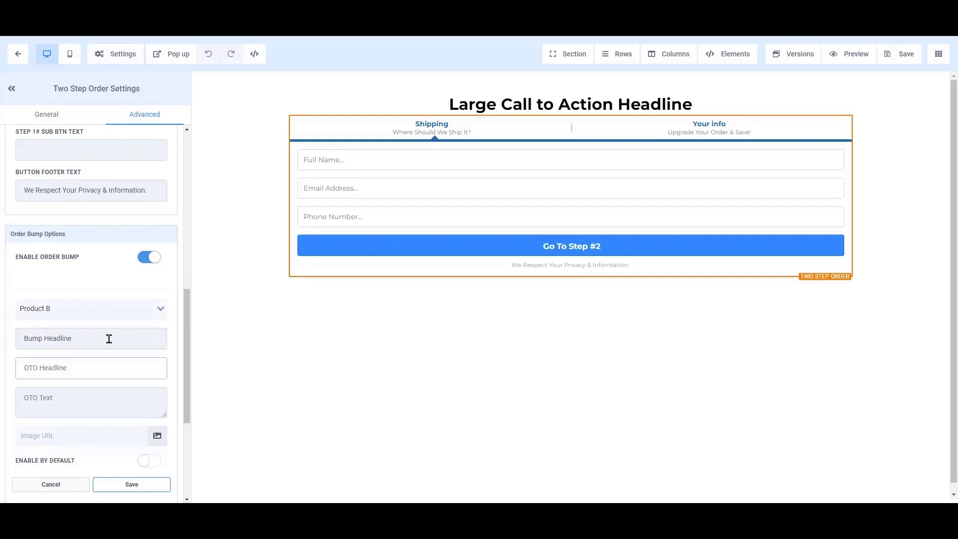
pyautogui.write('Headline for the OTO')
pyautogui.click(92, 394)
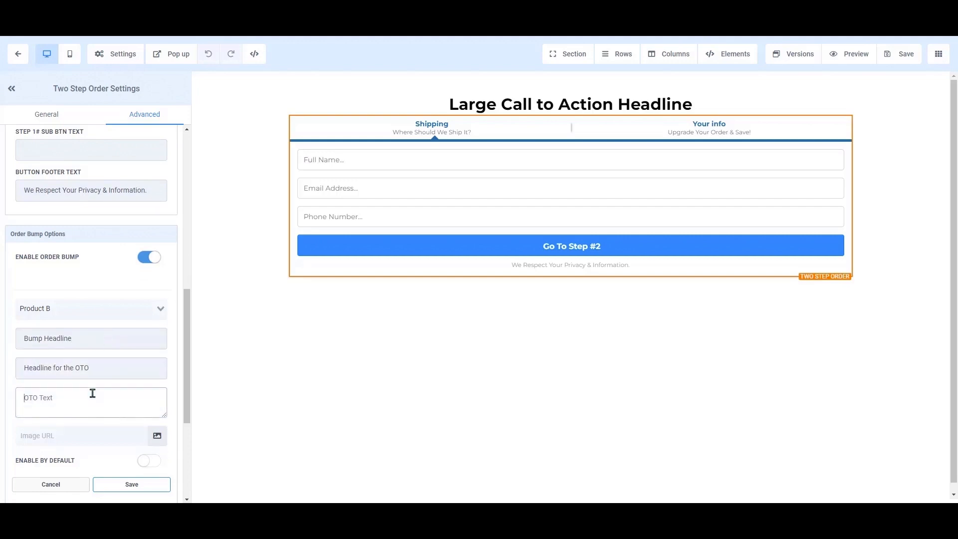
pyautogui.write('thi')
pyautogui.press('Delete')
pyautogui.write('T')
pyautogui.click(114, 437)
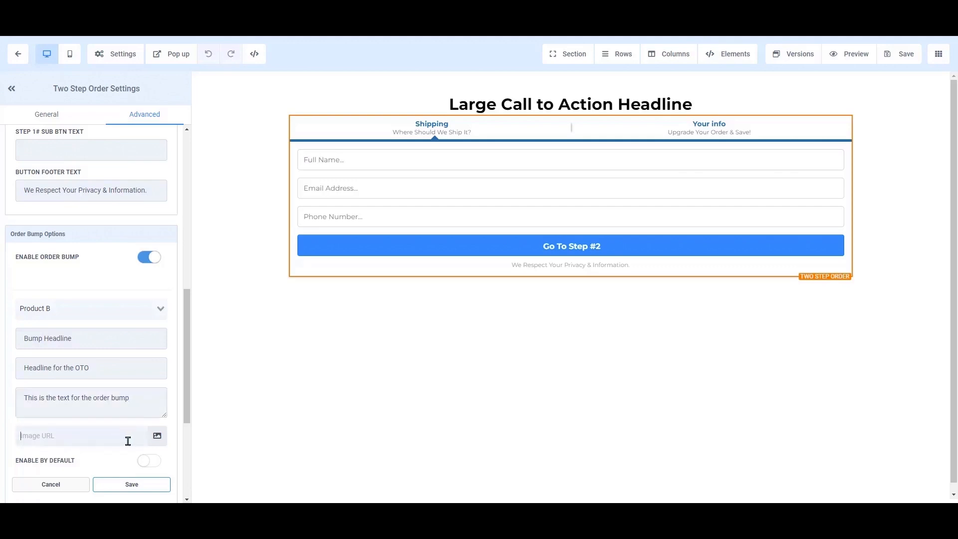
pyautogui.click(163, 435)
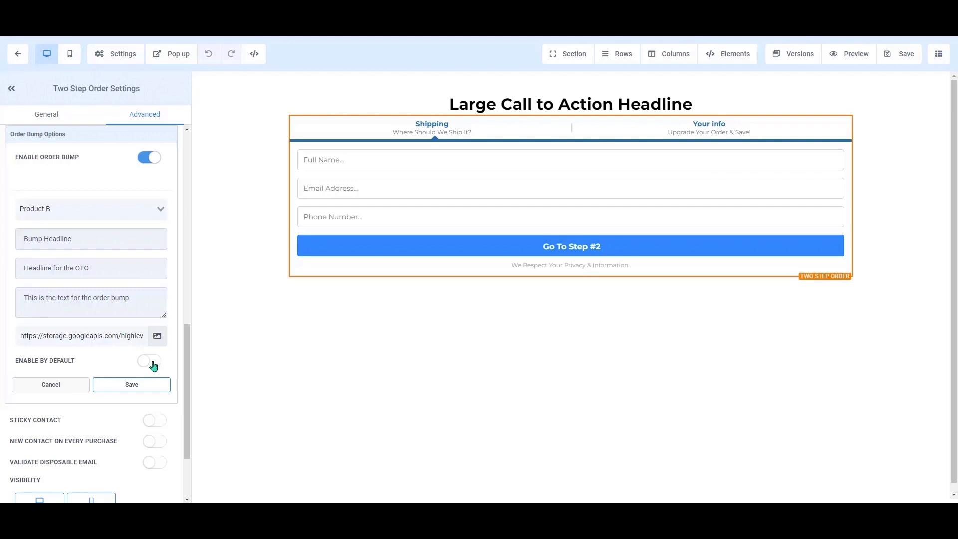
pyautogui.click(150, 385)
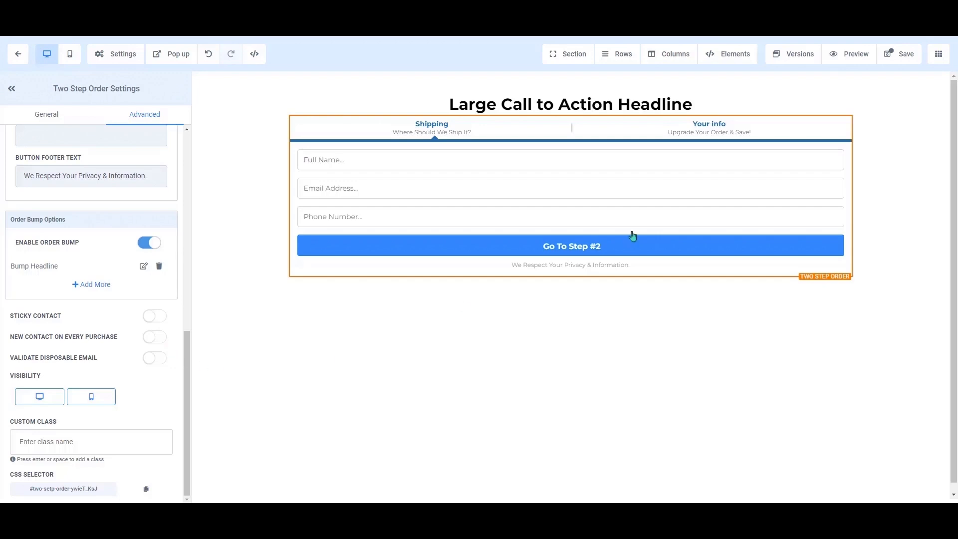
# - Save the Order Page, keeping its SEO meta data unchanged
pyautogui.click(912, 54)
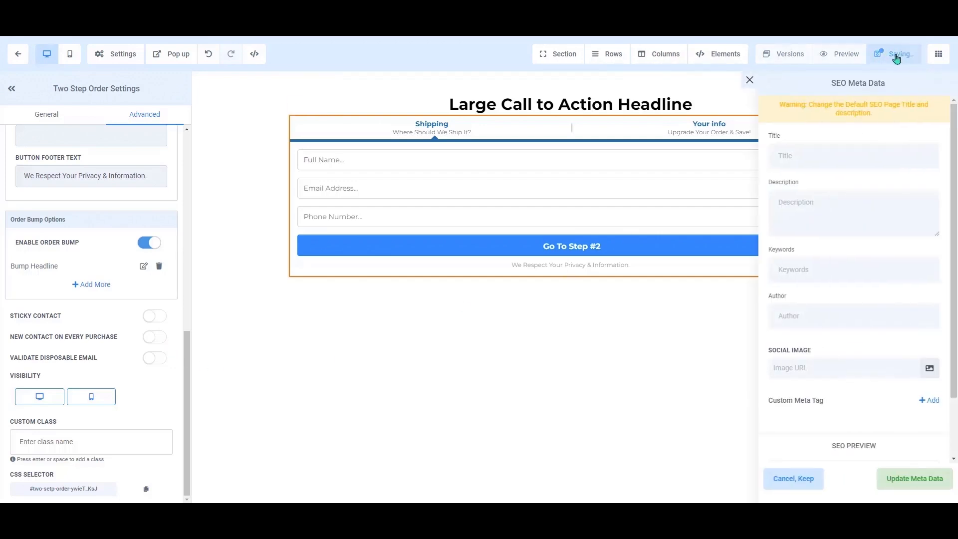
pyautogui.click(806, 482)
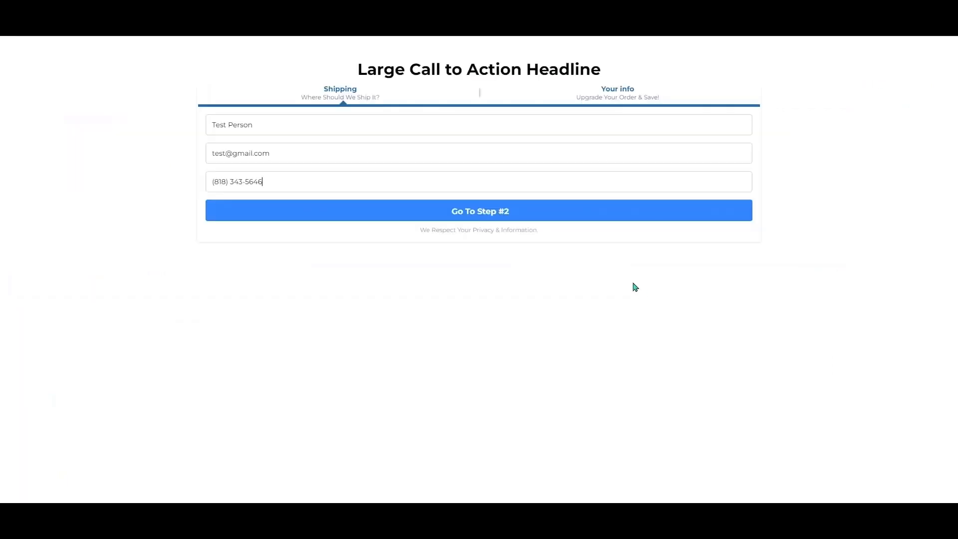
# - In the preview, go to step #2 and tick the Bump Headline checkbox
pyautogui.click(584, 215)
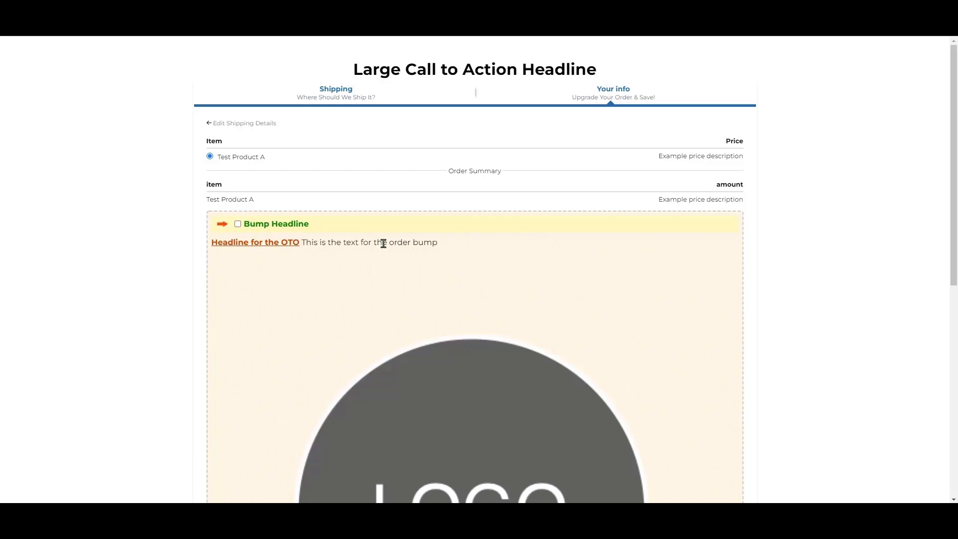
pyautogui.scroll(-5, 351, 313)
pyautogui.scroll(-2, 354, 310)
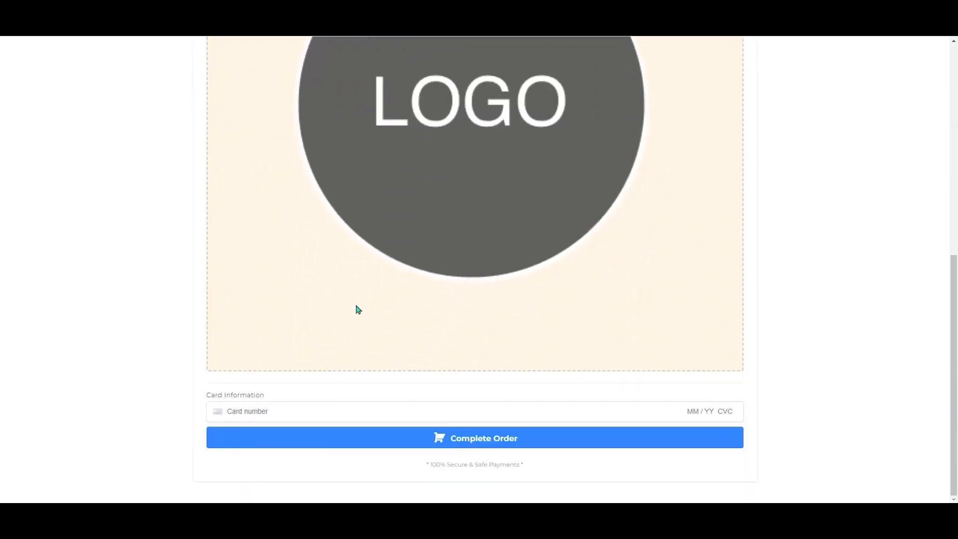
pyautogui.scroll(7, 358, 309)
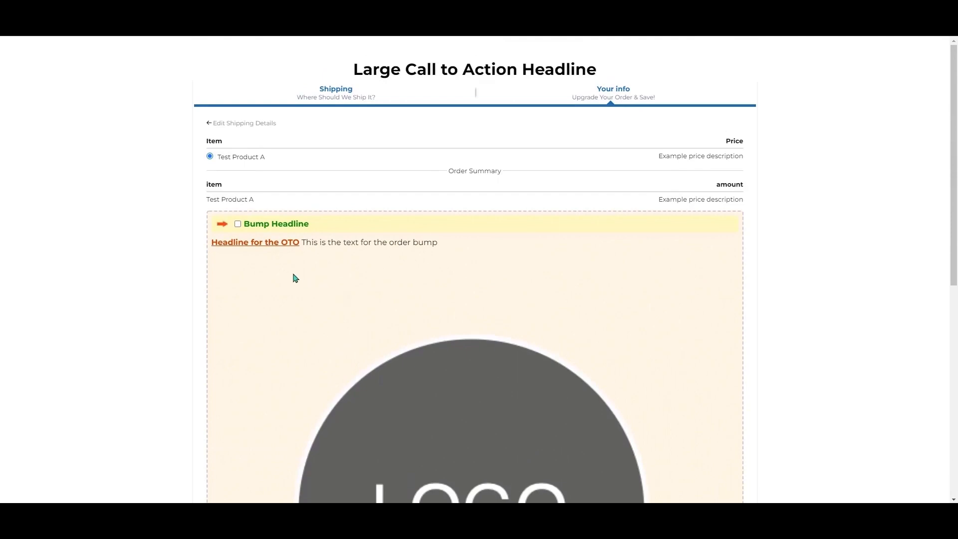
pyautogui.click(238, 224)
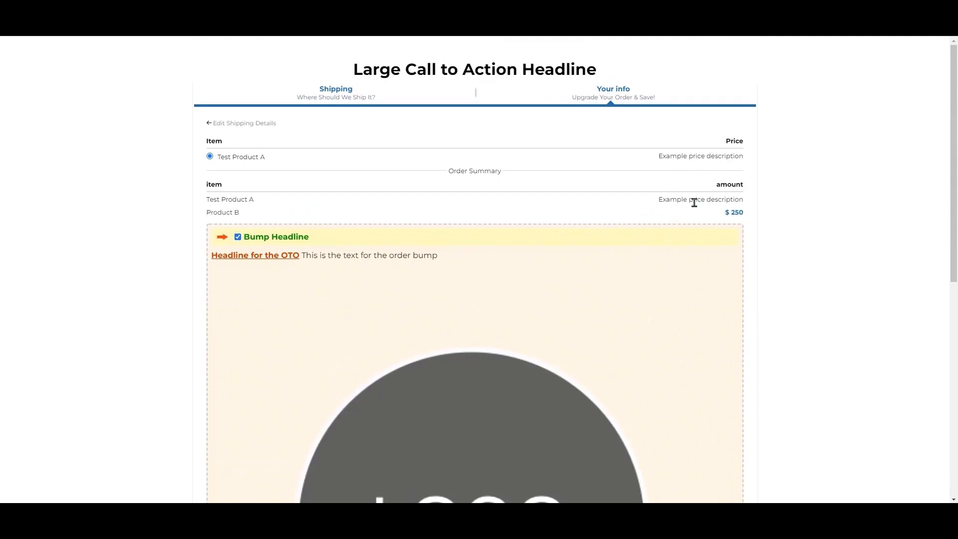
# - Check that Product B is added at $250, then open the Payment Funnel's Settings
pyautogui.moveTo(659, 198); pyautogui.dragTo(745, 214)
pyautogui.click(724, 218)
pyautogui.click(745, 214)
pyautogui.scroll(-8, 643, 298)
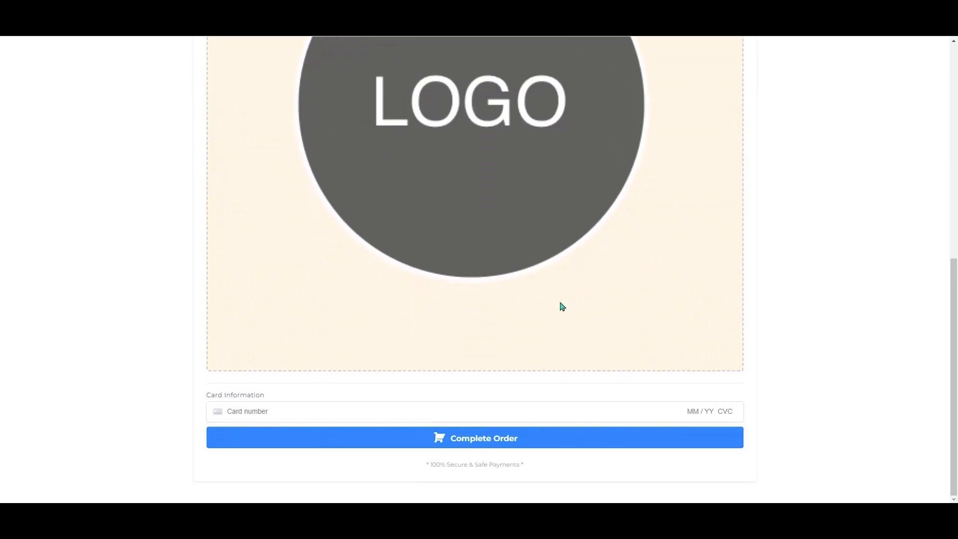
pyautogui.scroll(8, 562, 305)
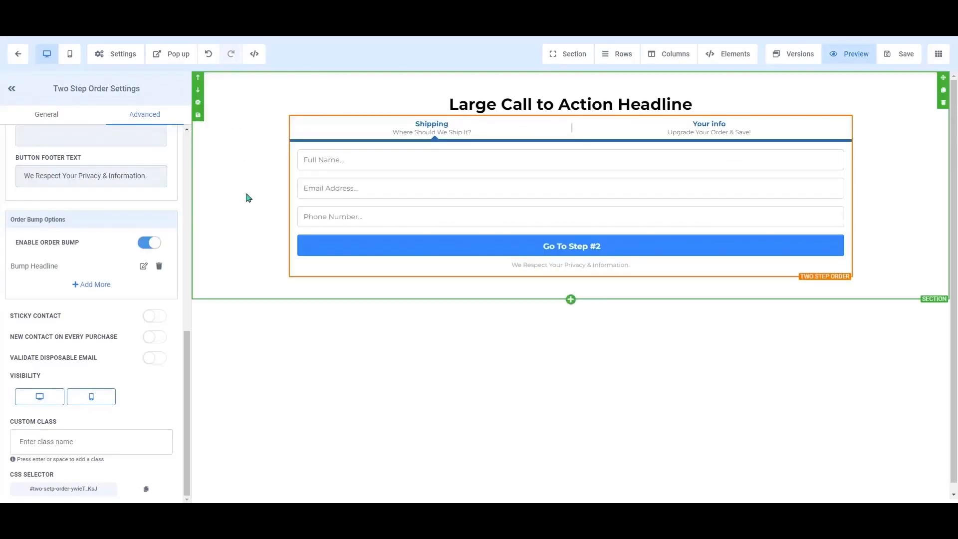
pyautogui.click(18, 56)
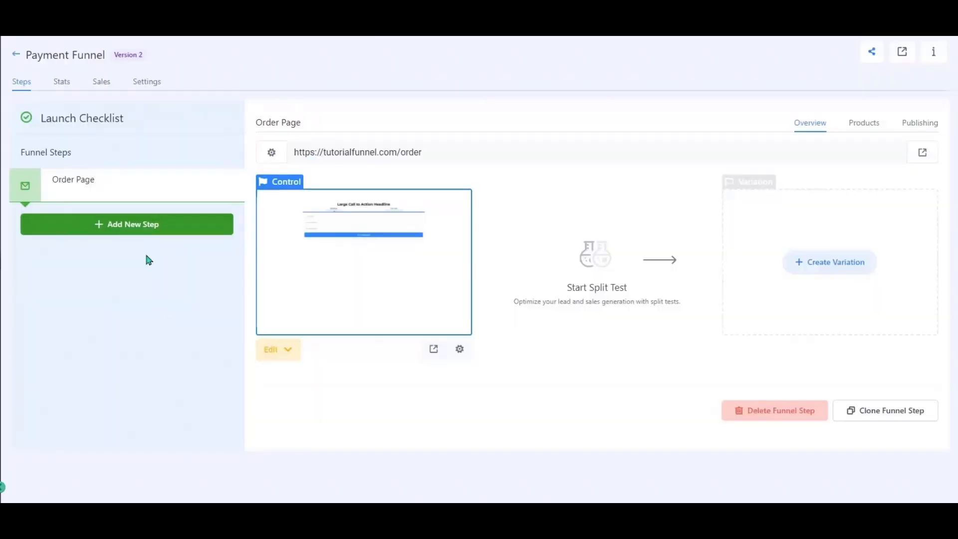
pyautogui.click(146, 82)
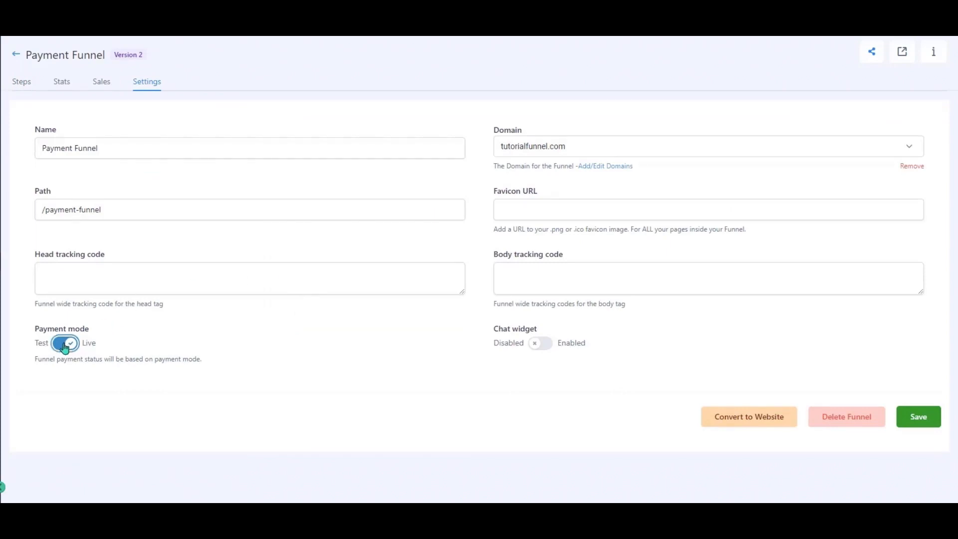
# - Switch the Payment Funnel's payment mode from Live to Test and save the settings
pyautogui.click(64, 347)
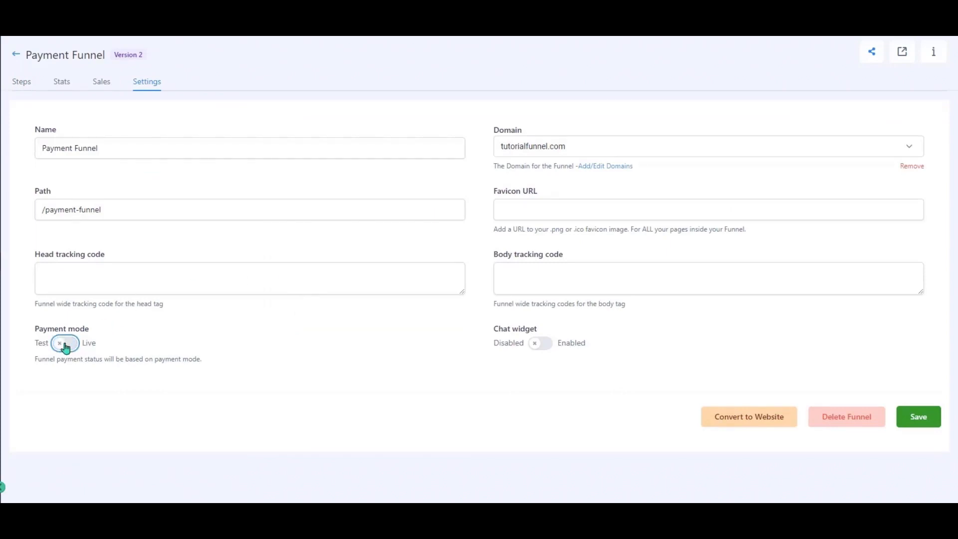
pyautogui.click(918, 417)
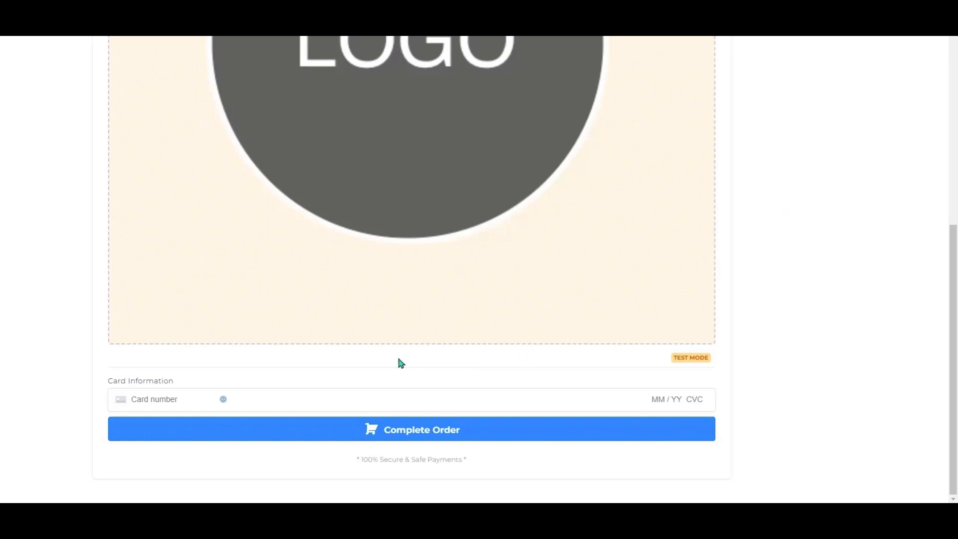
# - Enter the Stripe test card number in the checkout, with expiry 10/29 and CVC 123
pyautogui.click(165, 394)
pyautogui.write('4242 4242 4242 4242')
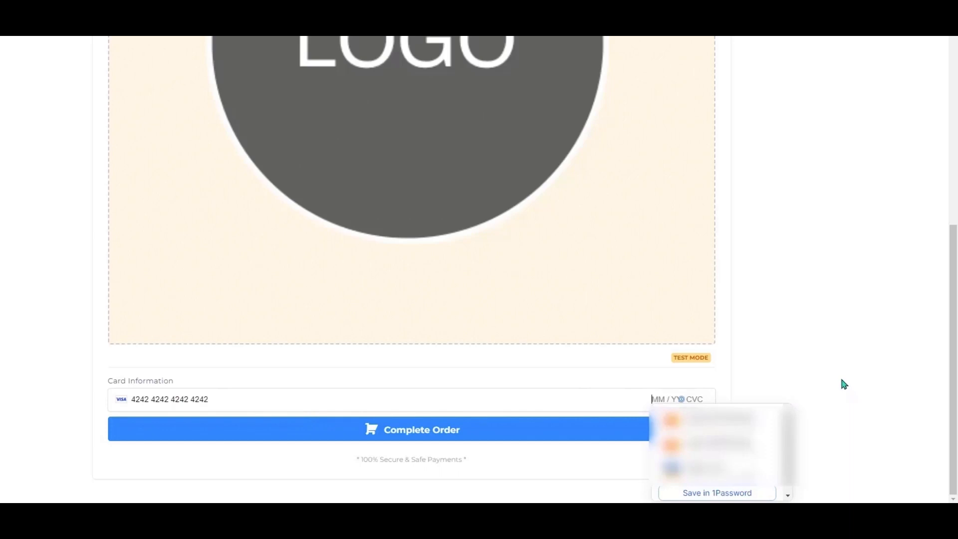
pyautogui.write('10 / ')
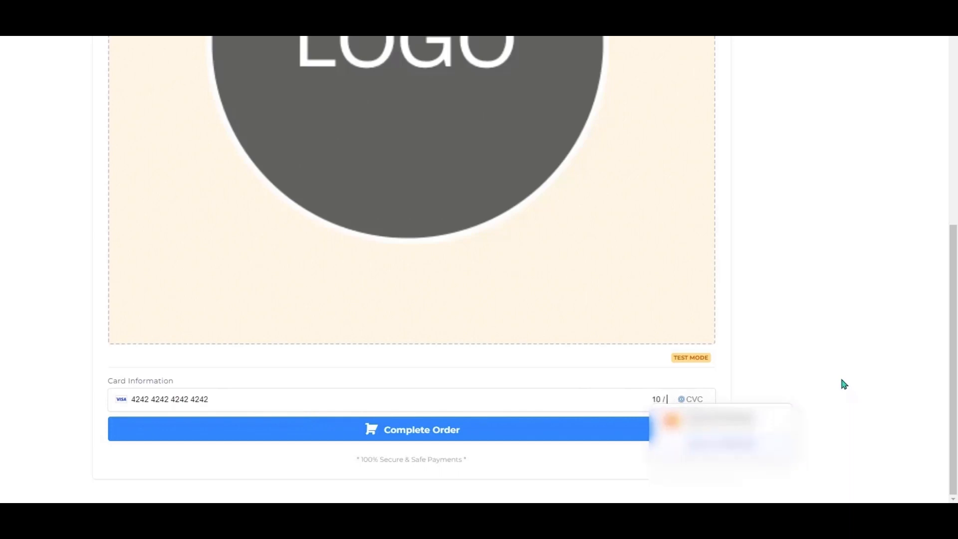
pyautogui.write('29 ')
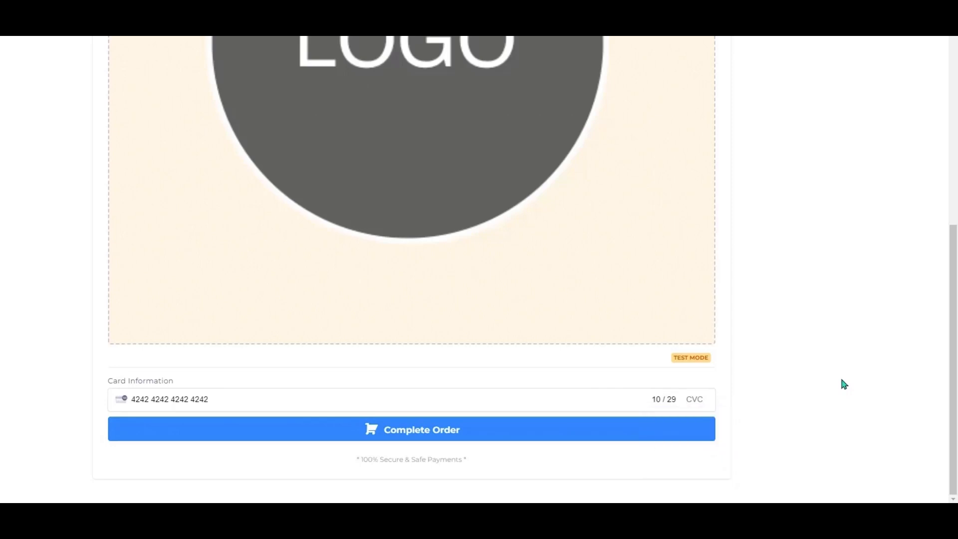
pyautogui.write('123')
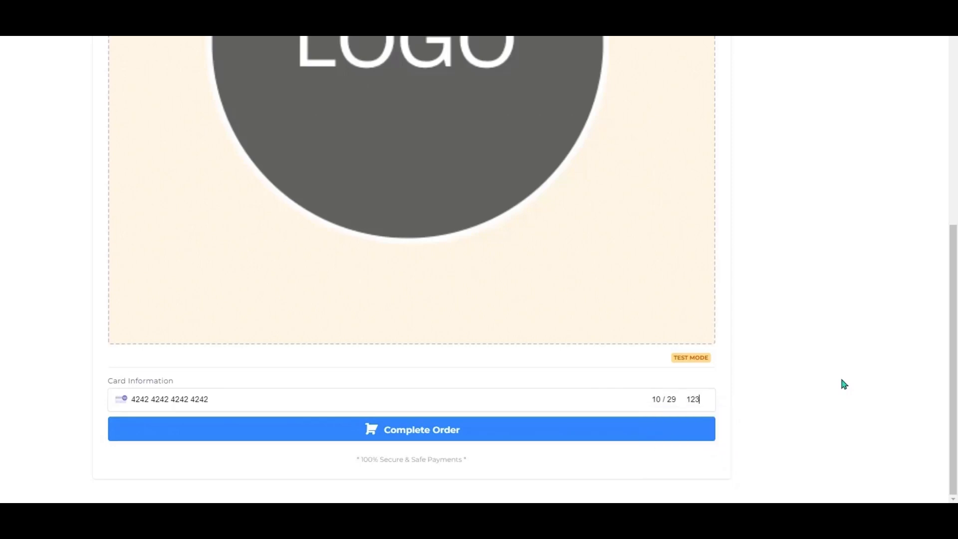